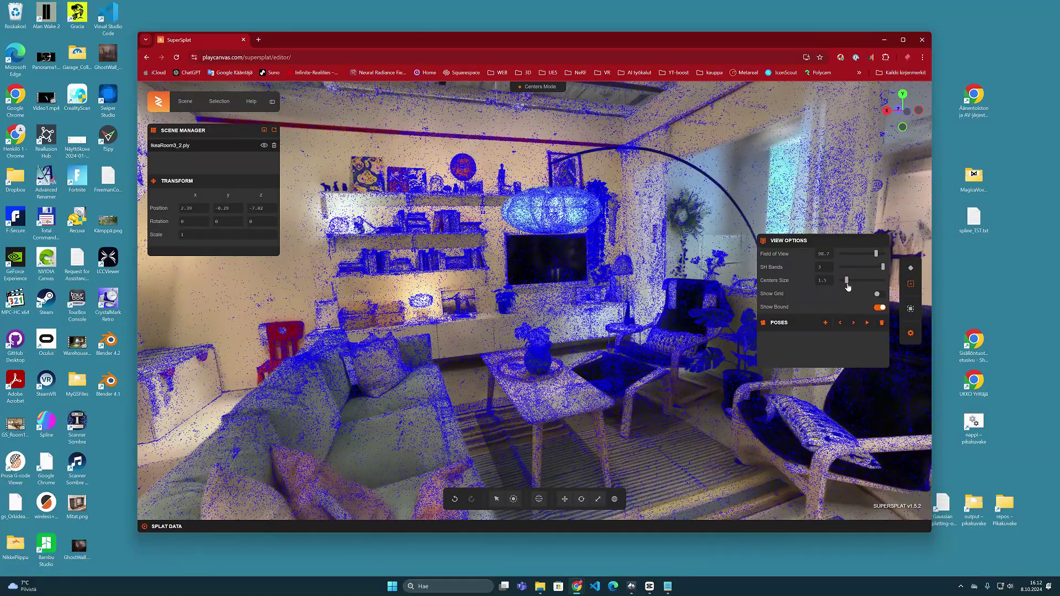
# Inspect the sample splat scenes of the room, insect, round table and old car from several angles and distances.
pyautogui.moveTo(846, 282); pyautogui.dragTo(831, 283)
pyautogui.moveTo(651, 313)
pyautogui.mouseDown()
pyautogui.moveTo(645, 349)
pyautogui.moveTo(667, 323)
pyautogui.mouseUp()
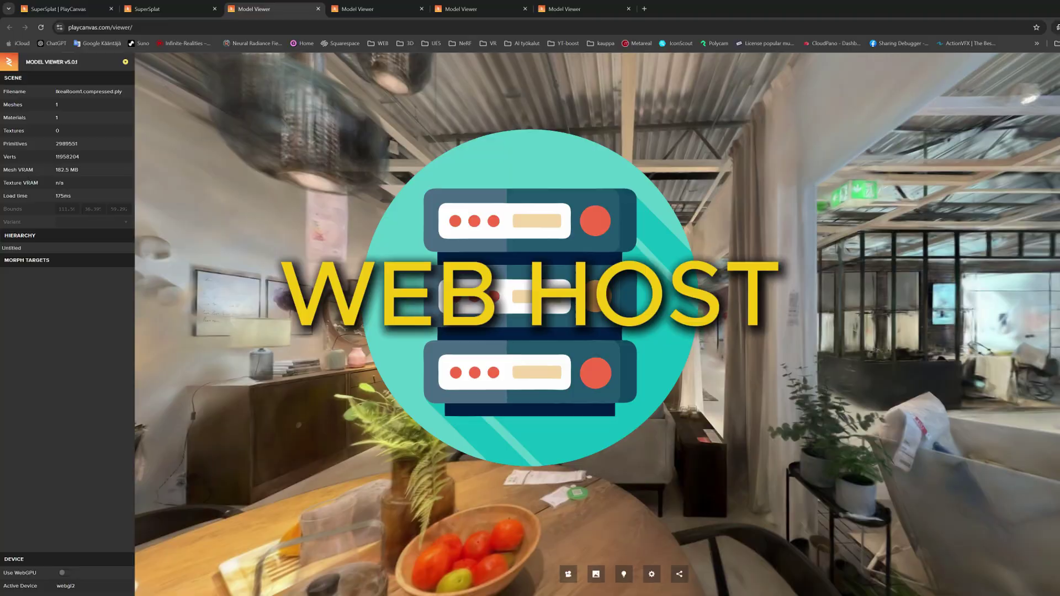
pyautogui.moveTo(497, 387); pyautogui.dragTo(691, 391)
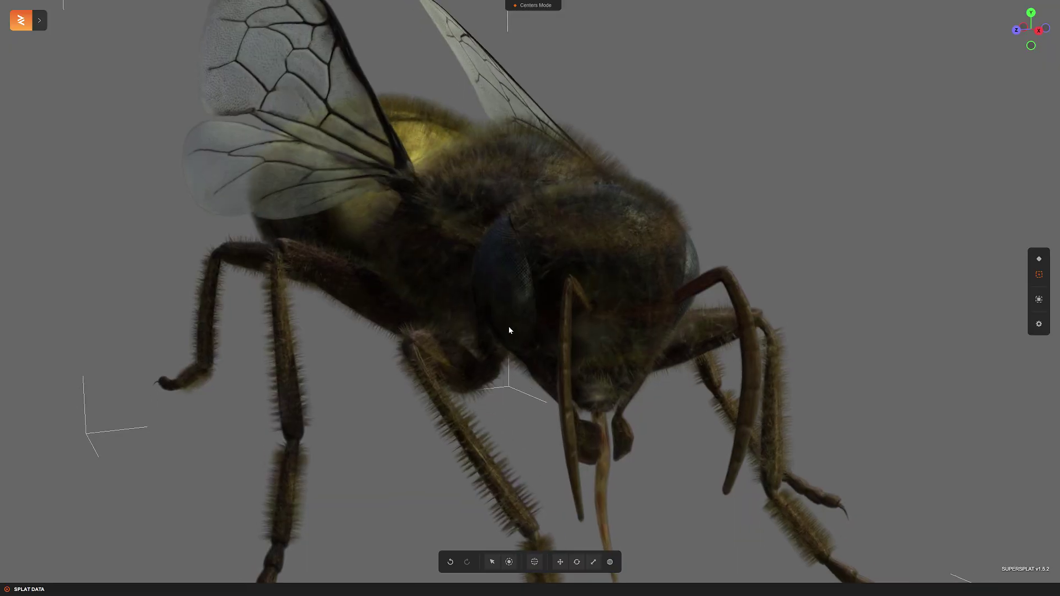
pyautogui.moveTo(508, 327); pyautogui.dragTo(684, 323)
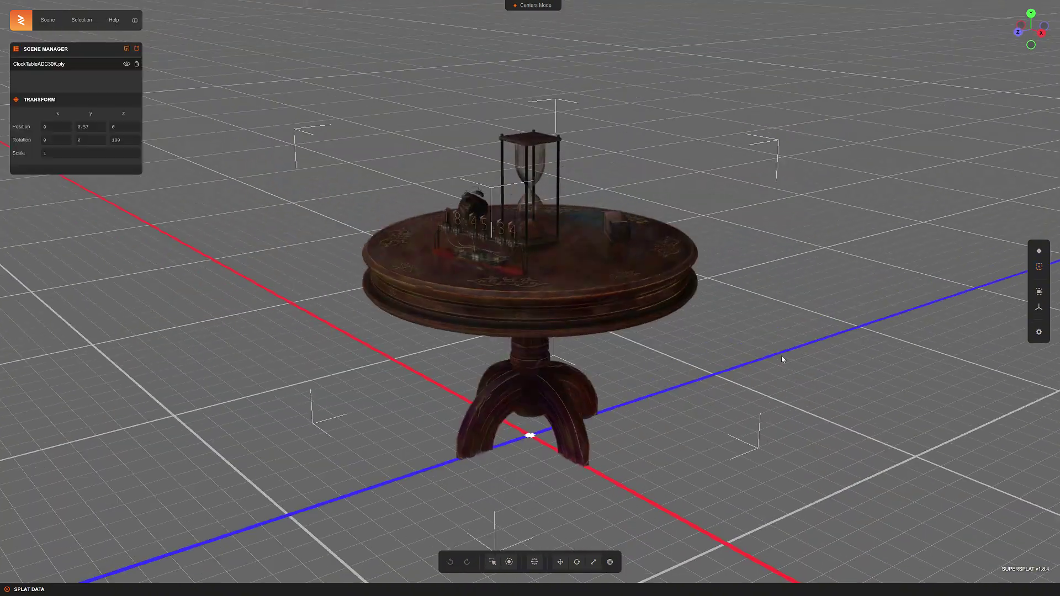
pyautogui.moveTo(782, 360); pyautogui.dragTo(694, 323)
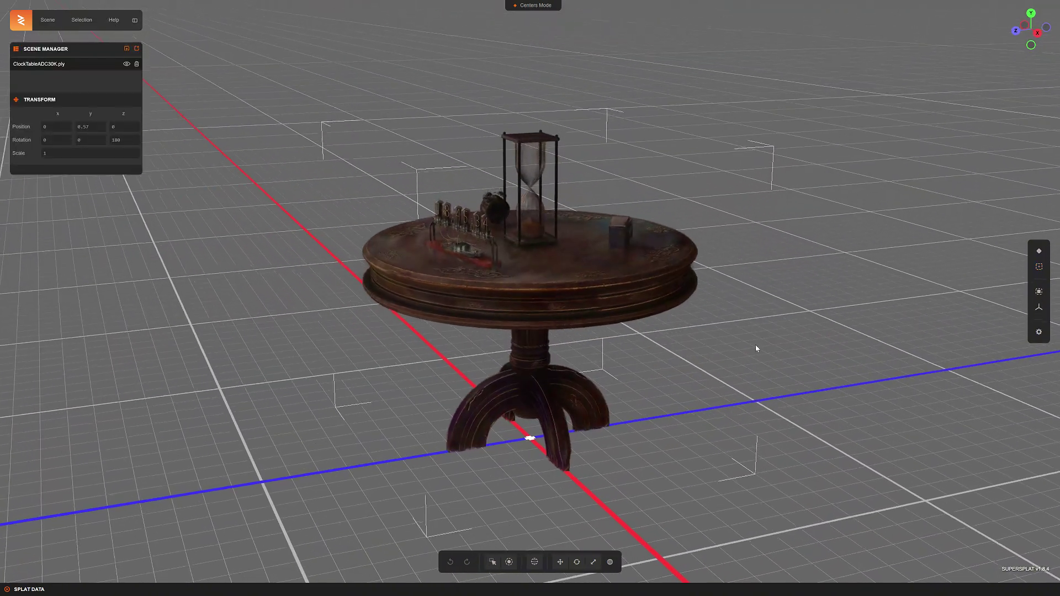
pyautogui.scroll(6, 486, 224)
pyautogui.moveTo(455, 221); pyautogui.dragTo(563, 204)
pyautogui.scroll(-3, 547, 259)
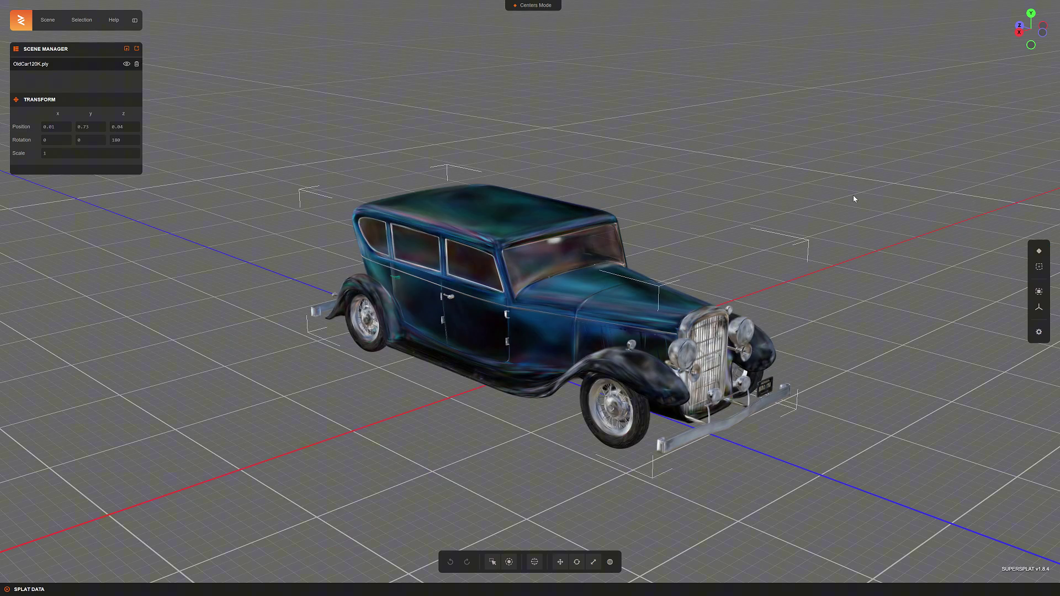
pyautogui.moveTo(853, 194); pyautogui.dragTo(834, 253)
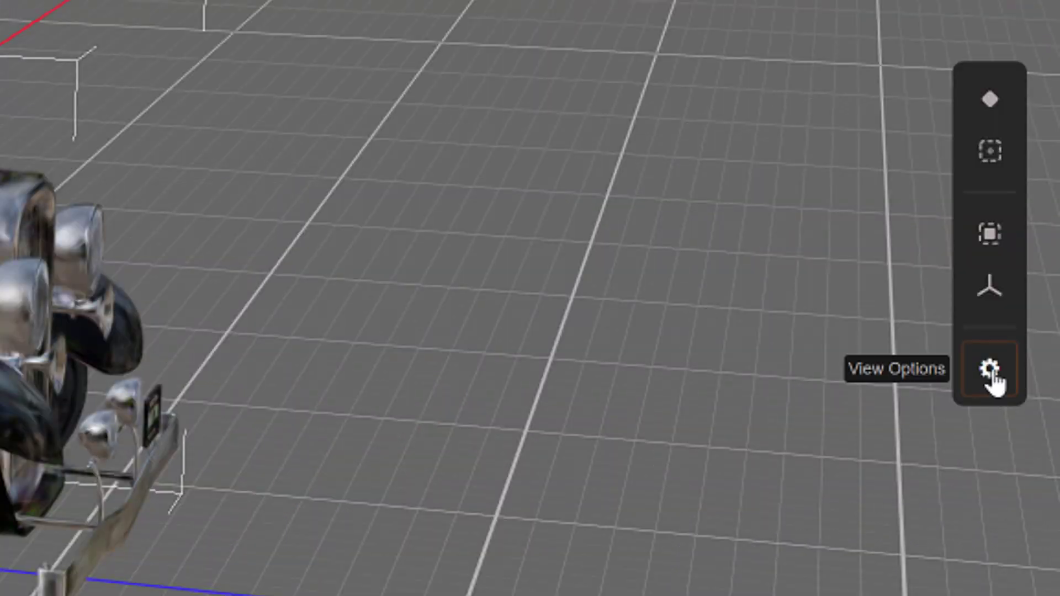
# Change the background colour of the old car scene to teal, hex 26757C.
pyautogui.click(991, 373)
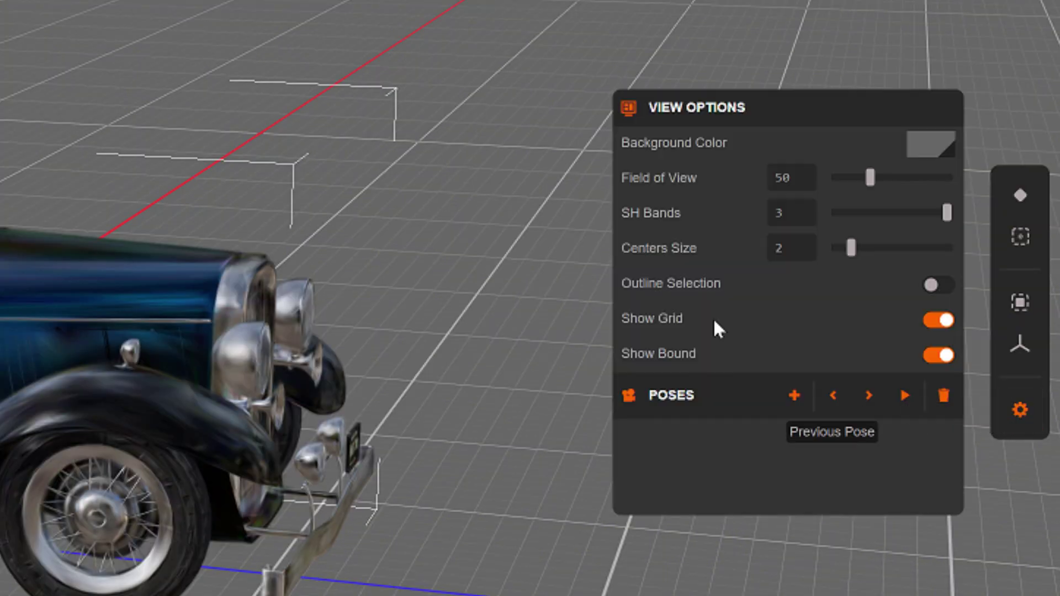
pyautogui.click(919, 156)
pyautogui.moveTo(822, 168); pyautogui.dragTo(821, 254)
pyautogui.moveTo(739, 264)
pyautogui.mouseDown()
pyautogui.moveTo(772, 280)
pyautogui.moveTo(754, 262)
pyautogui.mouseUp()
pyautogui.moveTo(822, 254); pyautogui.dragTo(821, 270)
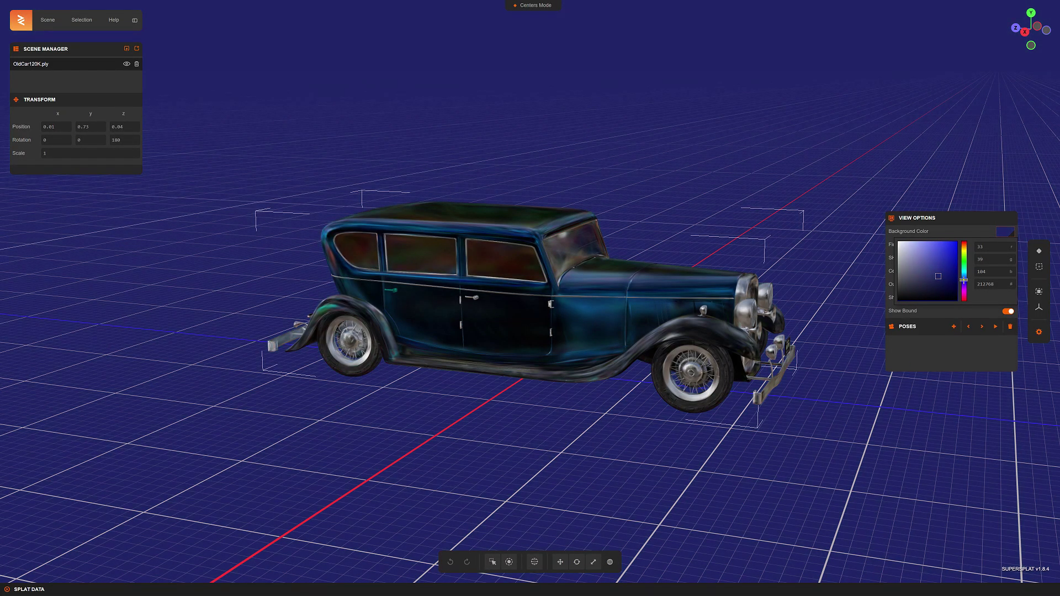
pyautogui.moveTo(963, 280); pyautogui.dragTo(939, 272)
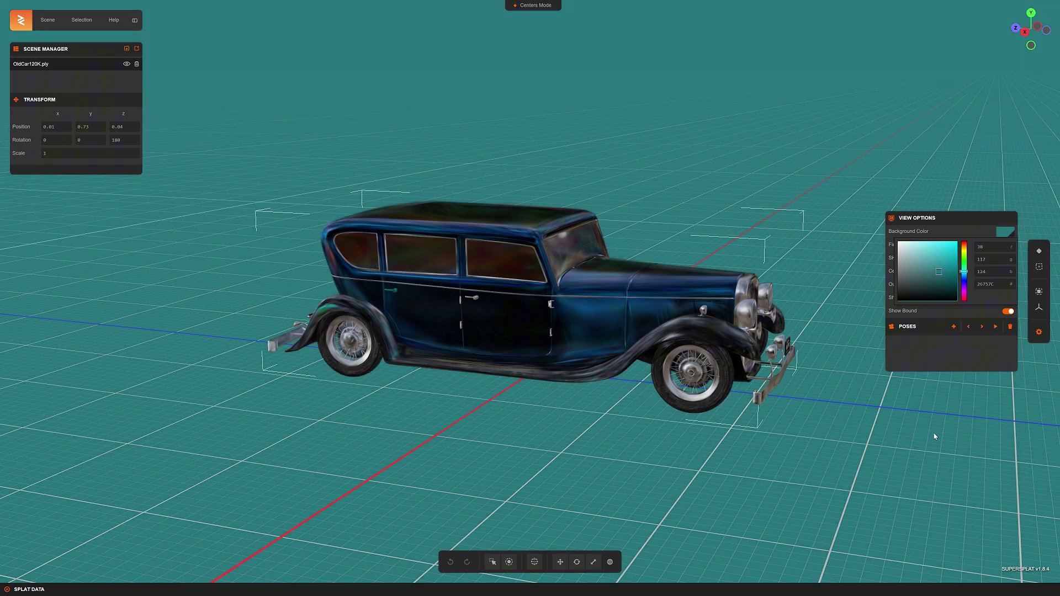
# Open the export options for the OldCar120K scene.
pyautogui.click(49, 24)
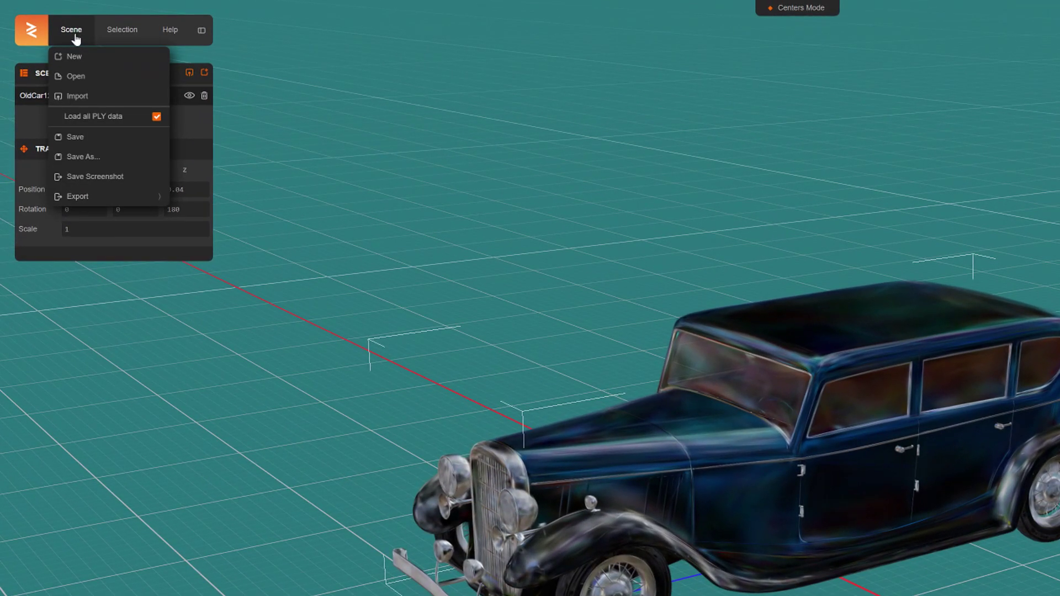
pyautogui.moveTo(96, 200)
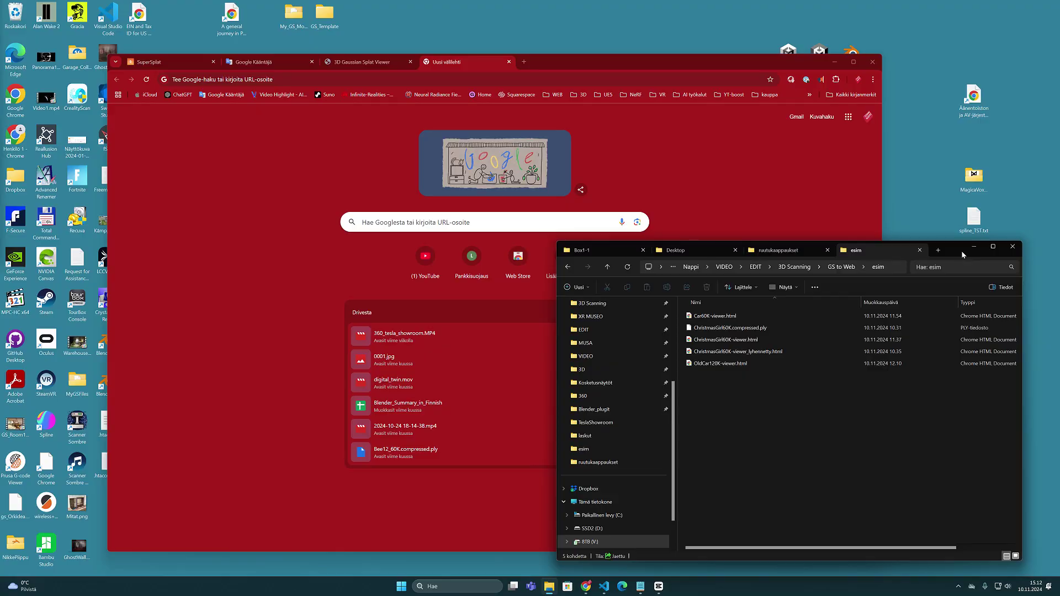
# Open OldCar120K-viewer.html from the esim folder in the browser and inspect the car from different sides.
pyautogui.moveTo(962, 250); pyautogui.dragTo(955, 239)
pyautogui.doubleClick(720, 356)
pyautogui.moveTo(447, 342); pyautogui.dragTo(819, 315)
pyautogui.scroll(5, 563, 376)
pyautogui.moveTo(560, 347); pyautogui.dragTo(332, 325)
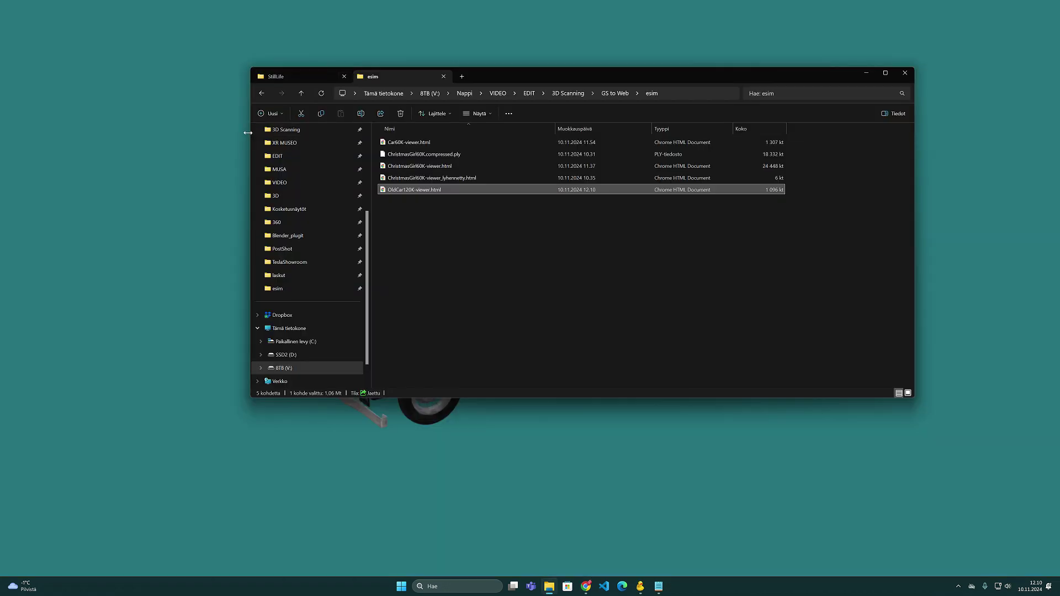
pyautogui.moveTo(248, 133); pyautogui.dragTo(151, 133)
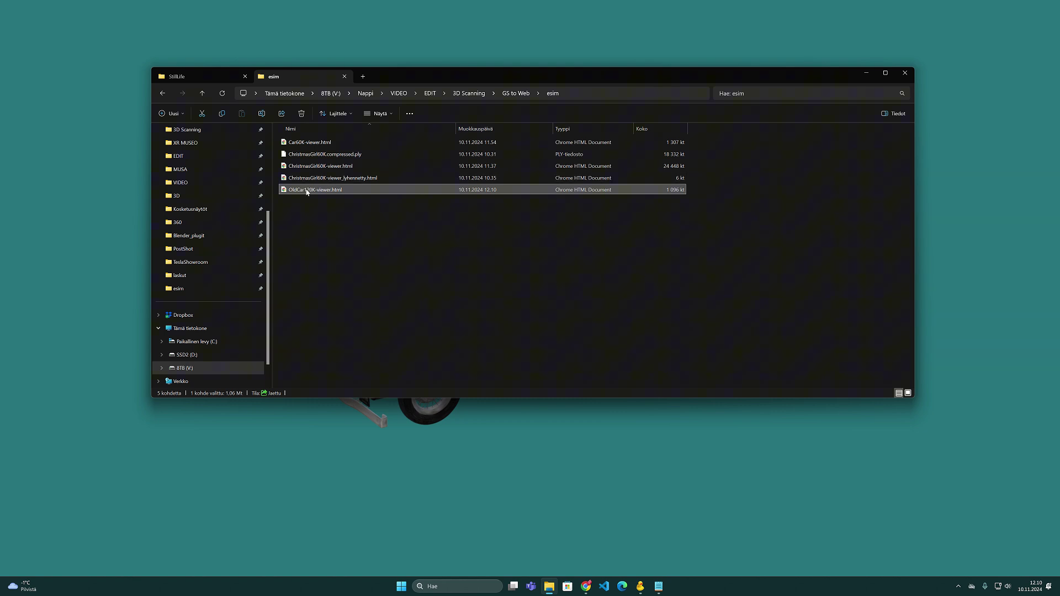
pyautogui.click(538, 239)
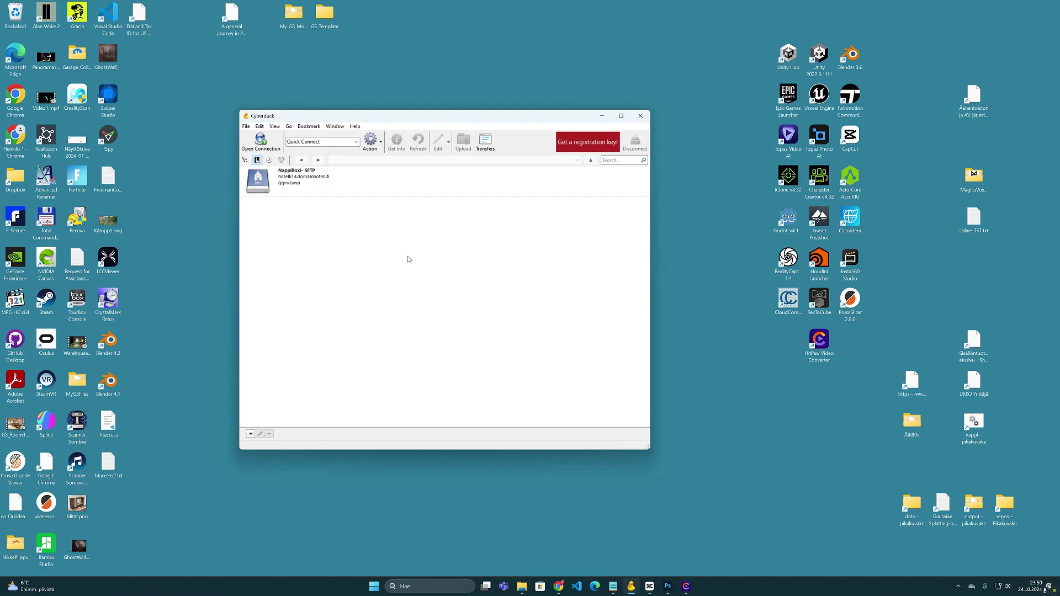
# Switch to Cyberduck, connect to the saved SFTP bookmark and upload OldCar120K-viewer.html to the public_html/tst folder.
pyautogui.click(260, 140)
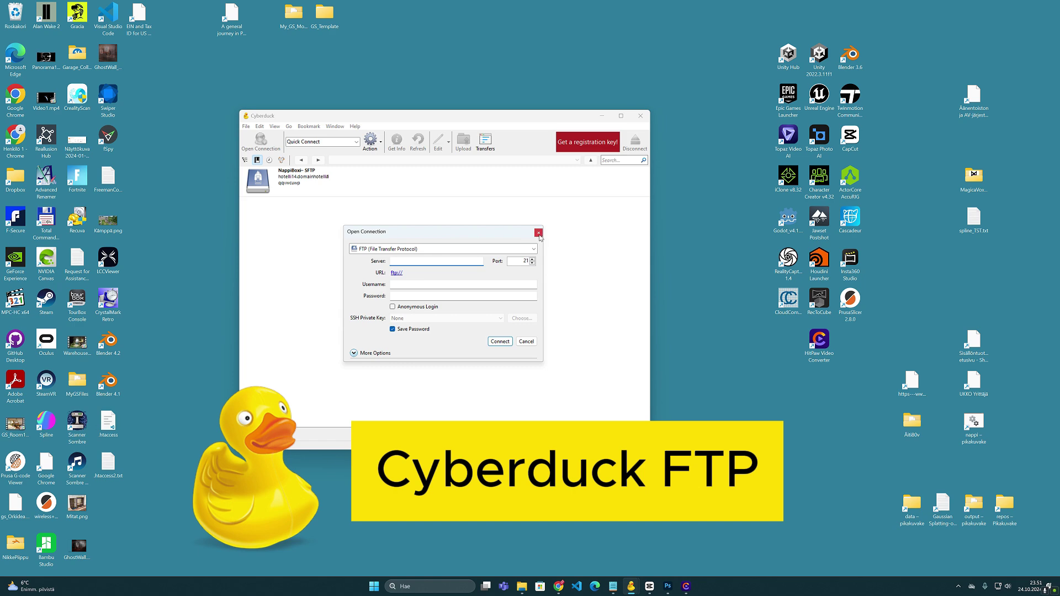
pyautogui.click(538, 233)
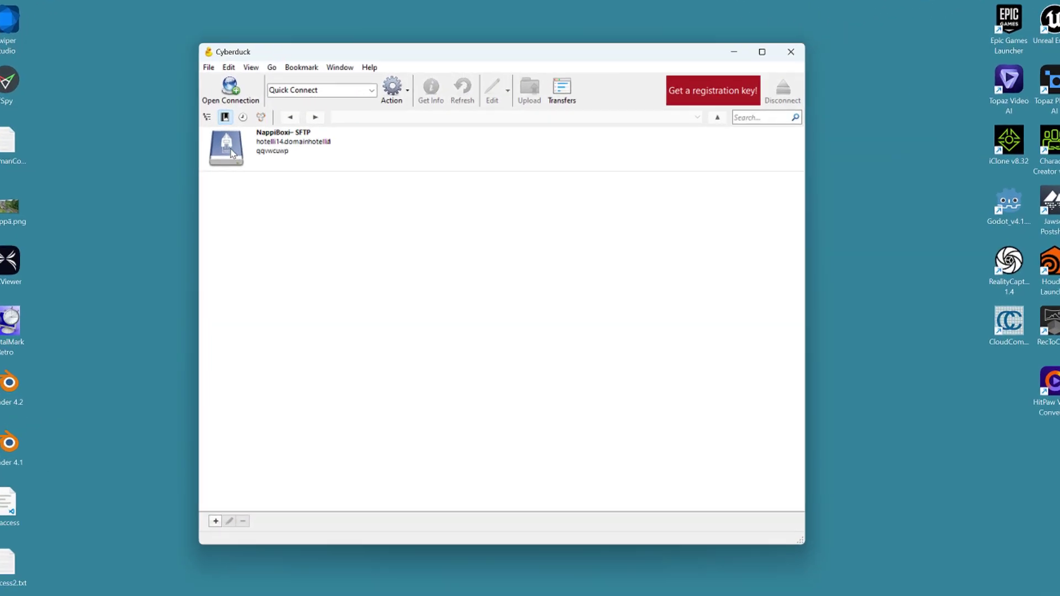
pyautogui.doubleClick(232, 153)
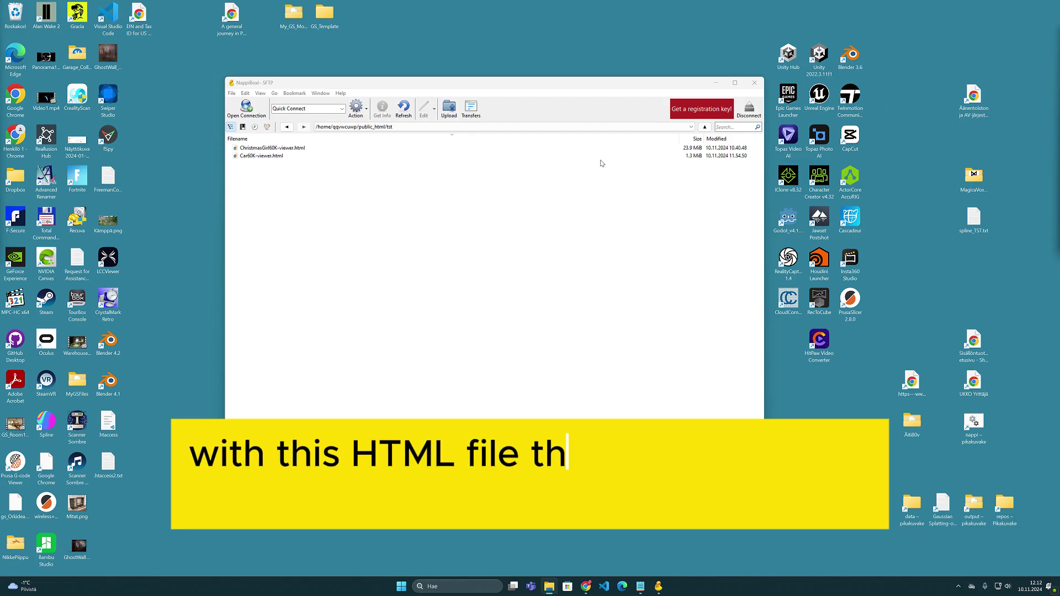
pyautogui.moveTo(599, 163); pyautogui.dragTo(489, 246)
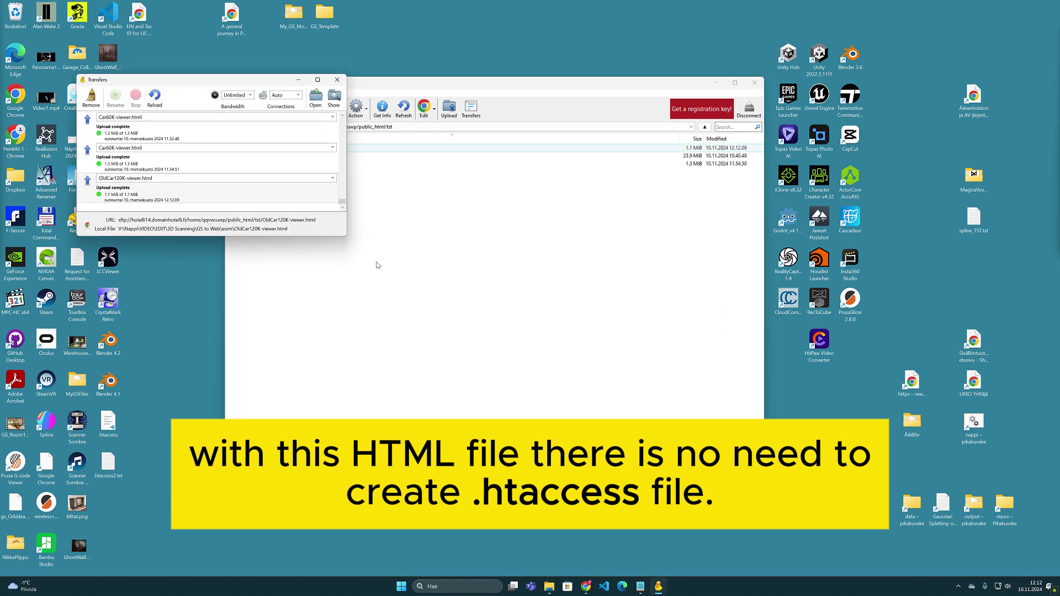
pyautogui.click(338, 81)
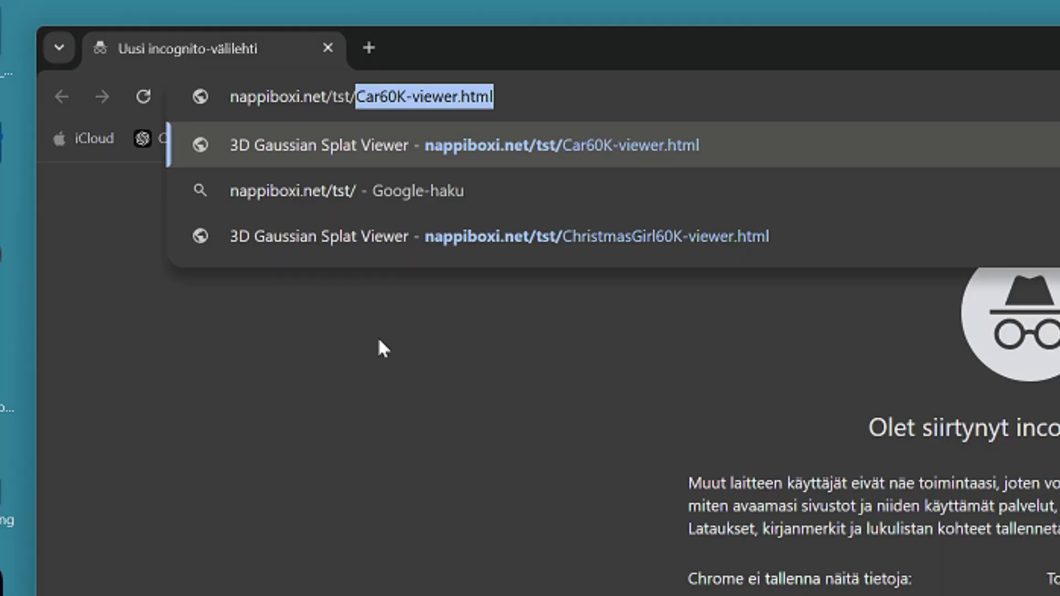
# Load nappiboxi.net/tst/OldCar120K-viewer.html in the incognito browser window.
pyautogui.press('End')
pyautogui.press('BackSpace')
pyautogui.press('BackSpace')
pyautogui.press('BackSpace')
pyautogui.press('BackSpace')
pyautogui.press('BackSpace')
pyautogui.press('BackSpace')
pyautogui.press('BackSpace')
pyautogui.press('BackSpace')
pyautogui.press('BackSpace')
pyautogui.press('BackSpace')
pyautogui.press('BackSpace')
pyautogui.press('BackSpace')
pyautogui.press('BackSpace')
pyautogui.press('BackSpace')
pyautogui.press('BackSpace')
pyautogui.press('BackSpace')
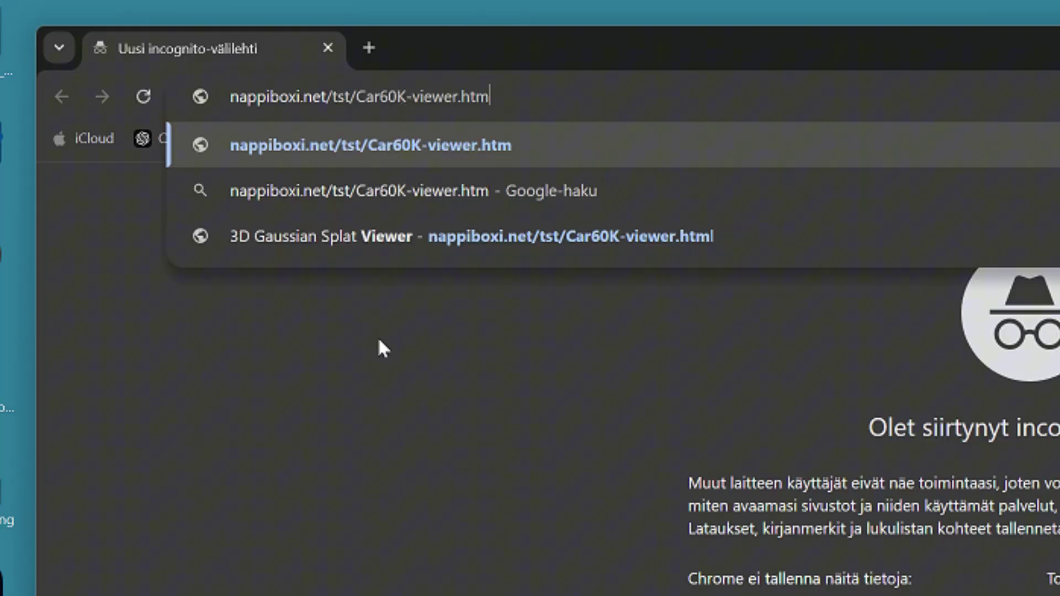
pyautogui.press('BackSpace')
pyautogui.press('BackSpace')
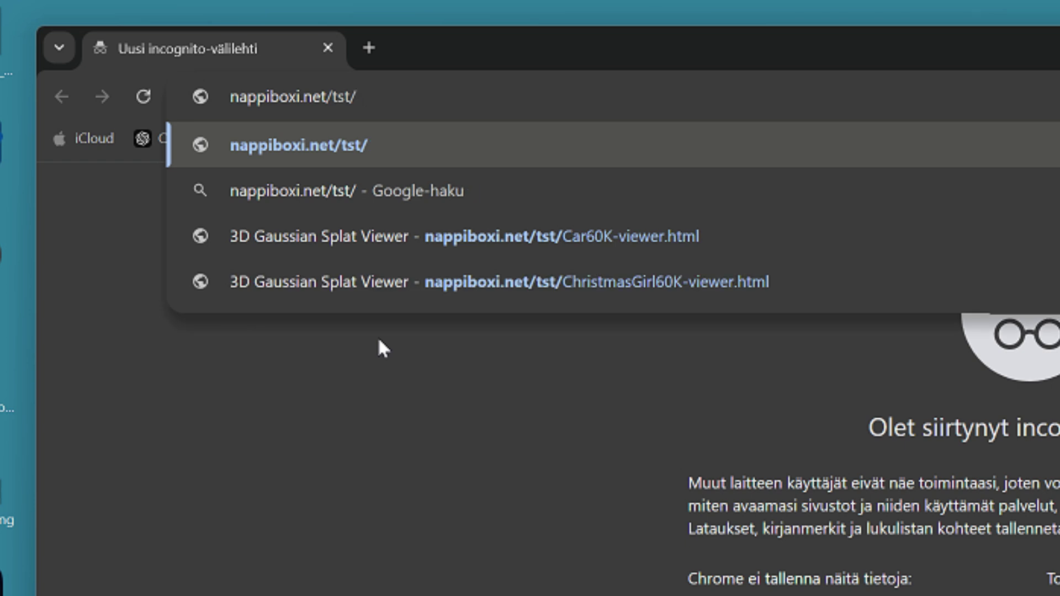
pyautogui.write('OldCar120K-viewer.html')
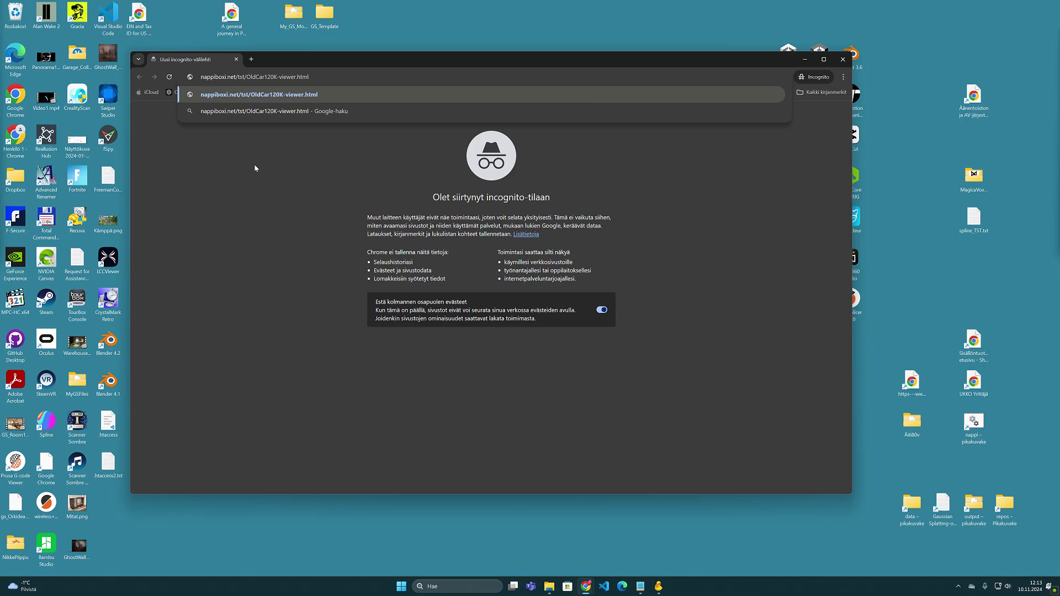
pyautogui.press('Return')
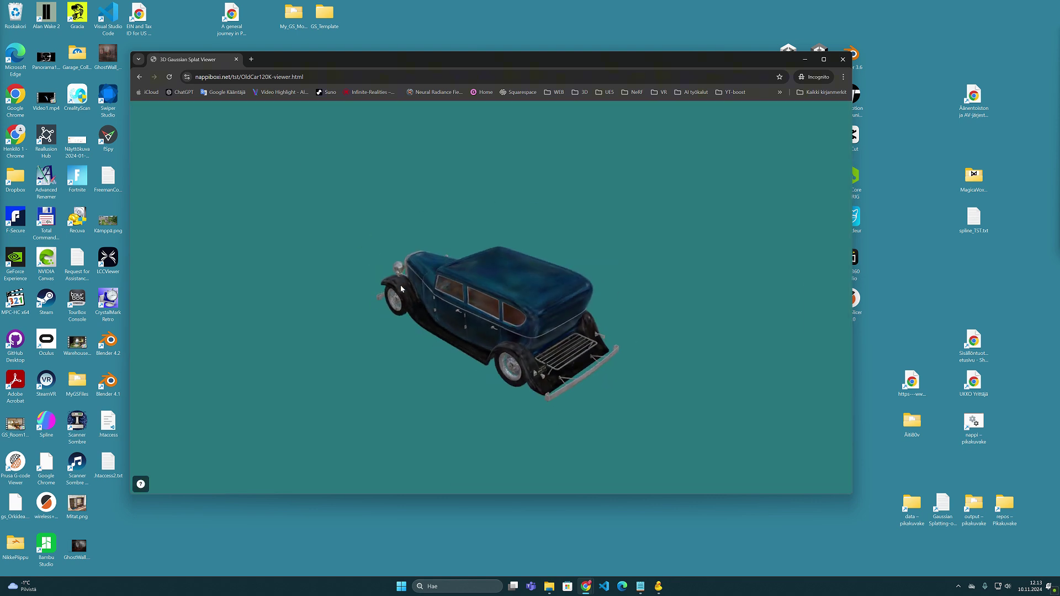
# Maximize the browser window and inspect the hosted car splat from several angles and up close.
pyautogui.moveTo(406, 293); pyautogui.dragTo(806, 222)
pyautogui.moveTo(538, 259); pyautogui.dragTo(367, 270)
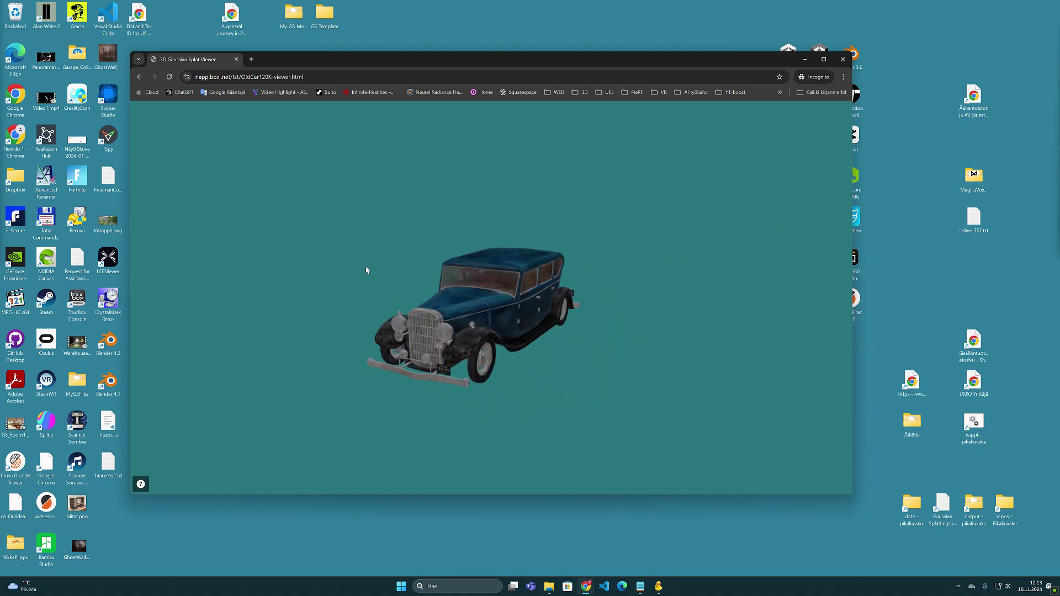
pyautogui.click(823, 59)
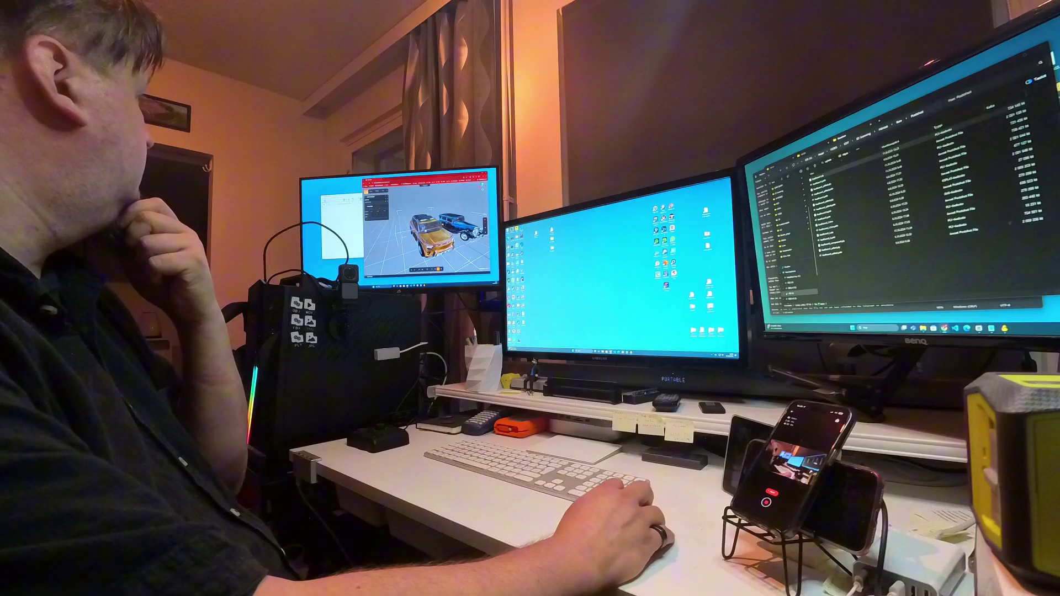
pyautogui.moveTo(343, 198); pyautogui.dragTo(580, 242)
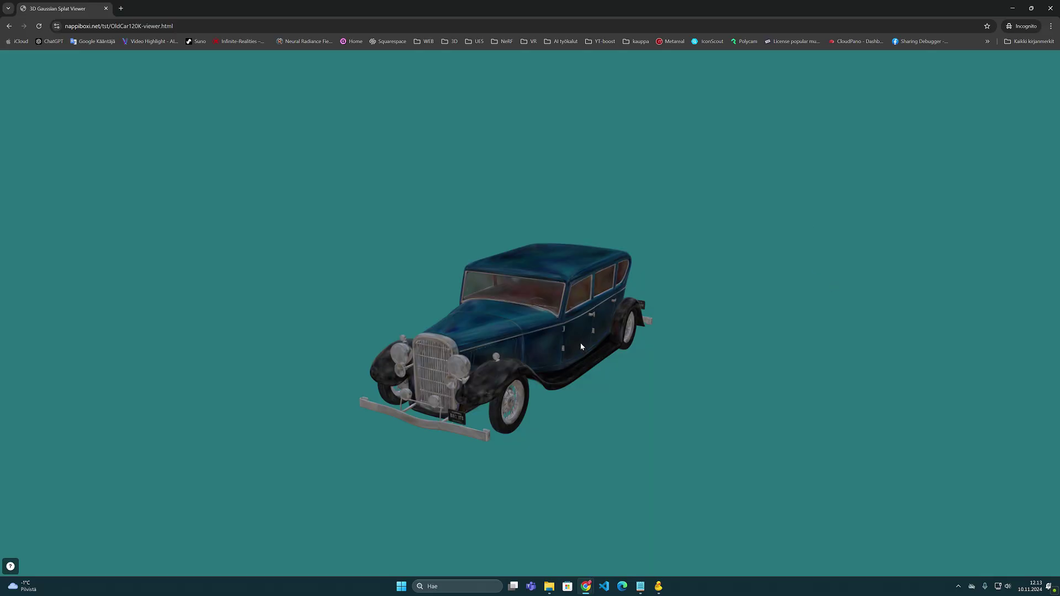
pyautogui.scroll(5, 580, 346)
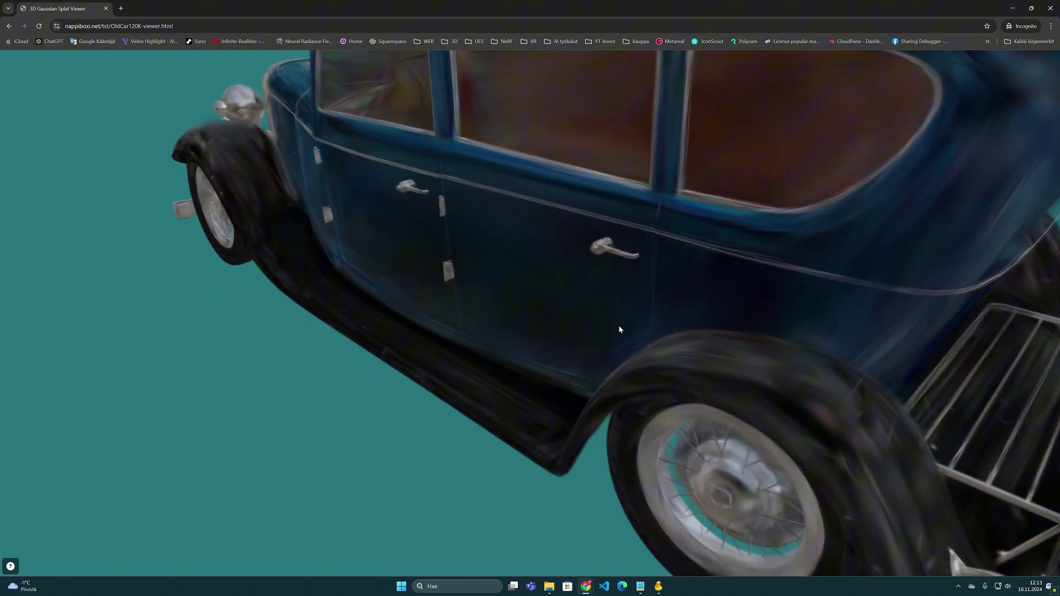
pyautogui.moveTo(462, 80); pyautogui.dragTo(553, 58)
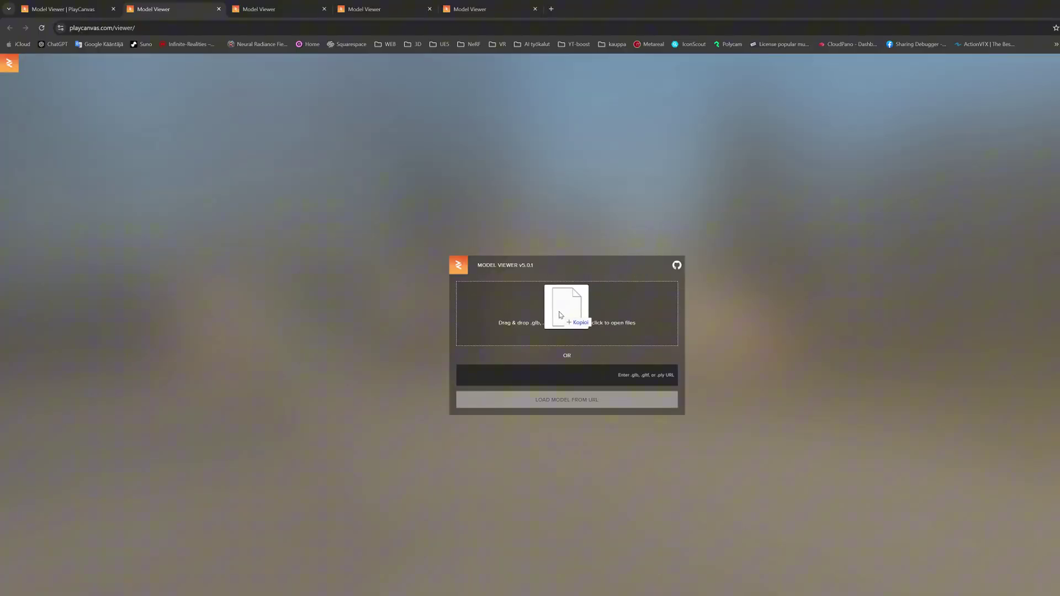
# Load OldCar120K.ply into the PlayCanvas Model Viewer and set the sky environment to None.
pyautogui.moveTo(559, 315); pyautogui.dragTo(557, 315)
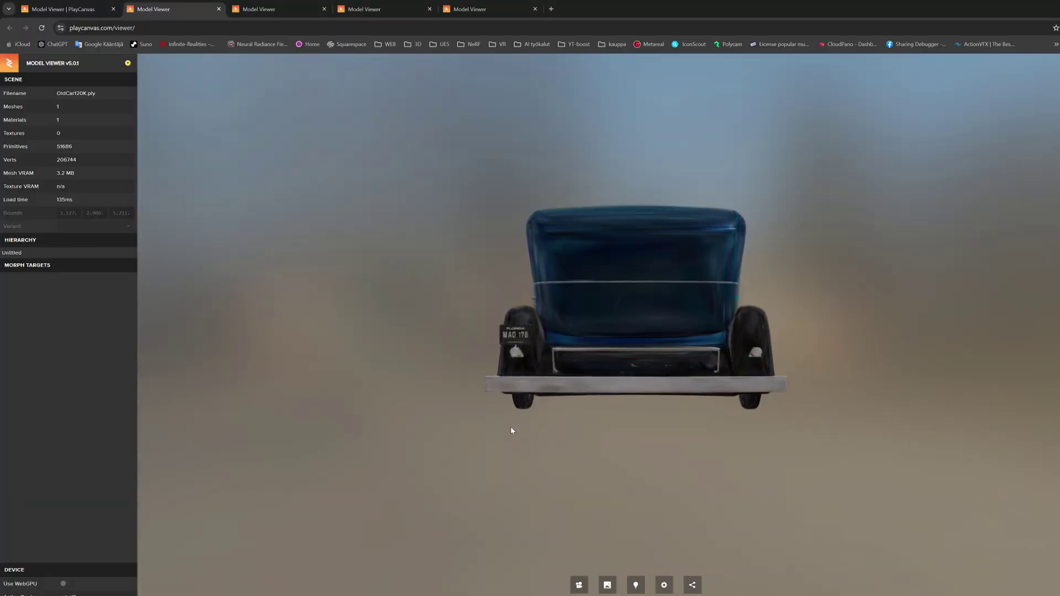
pyautogui.moveTo(511, 431); pyautogui.dragTo(927, 469)
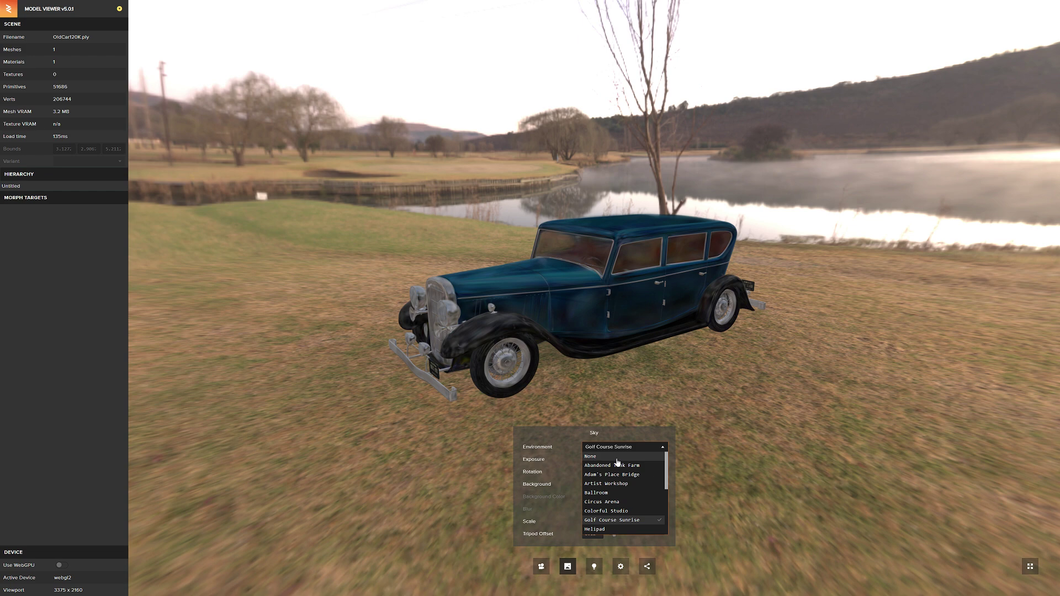
pyautogui.click(618, 457)
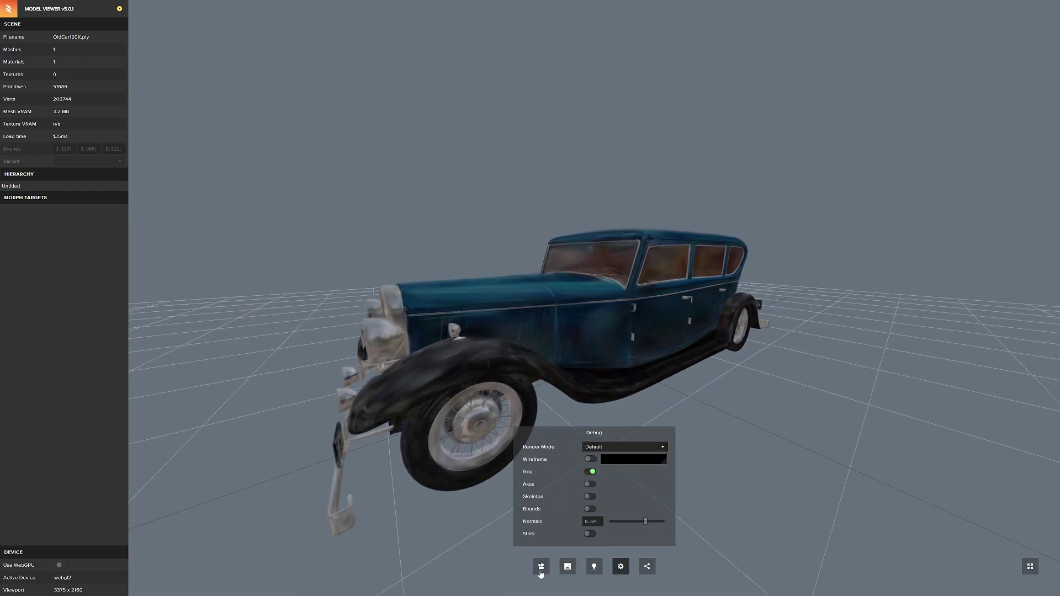
# Adjust the camera settings in the Model Viewer and view the car closer from another side.
pyautogui.click(541, 567)
pyautogui.moveTo(632, 335)
pyautogui.mouseDown()
pyautogui.moveTo(594, 334)
pyautogui.moveTo(619, 335)
pyautogui.mouseUp()
pyautogui.moveTo(633, 484); pyautogui.dragTo(642, 484)
pyautogui.scroll(4, 598, 337)
pyautogui.moveTo(561, 306); pyautogui.dragTo(434, 299)
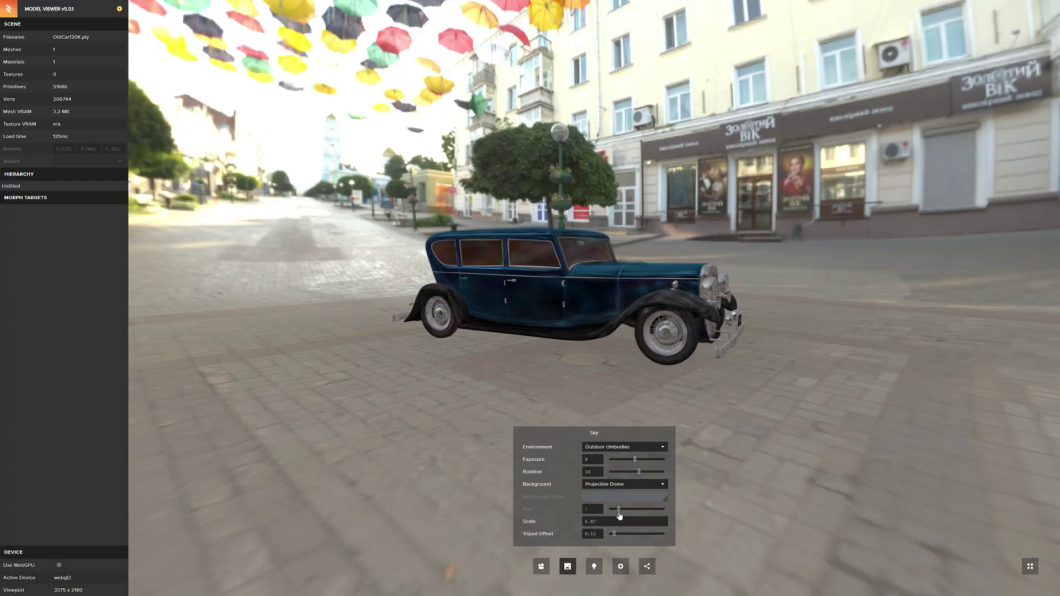
# Fine-tune the tripod offset of the Outdoor Umbrellas projective dome and check the car's placement from another side.
pyautogui.moveTo(610, 534); pyautogui.dragTo(612, 534)
pyautogui.moveTo(523, 370); pyautogui.dragTo(698, 373)
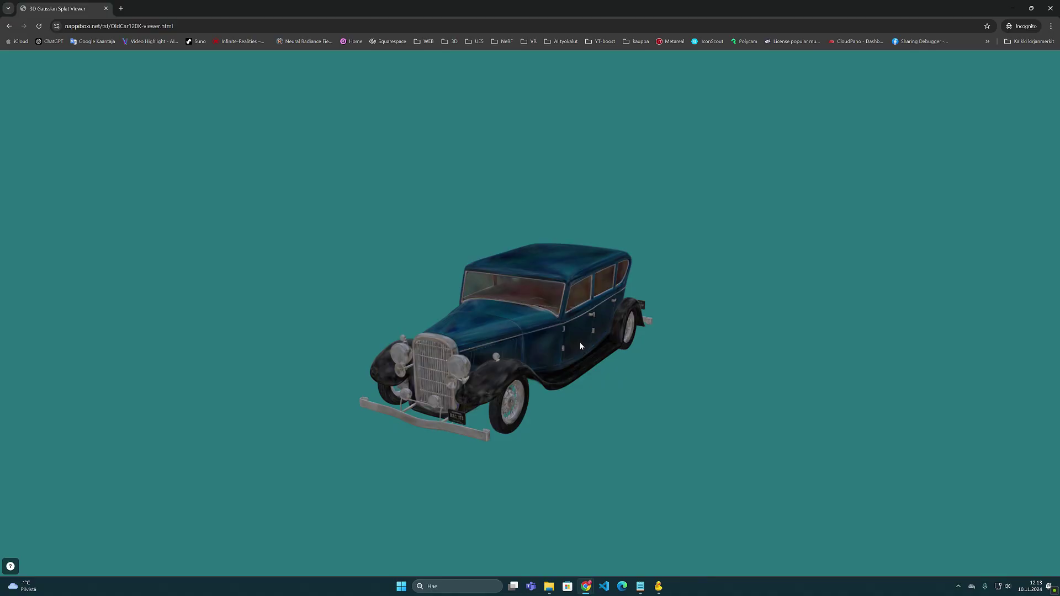
# Return to the hosted OldCar120K page and examine the car's side details and its full rear view.
pyautogui.scroll(5, 580, 346)
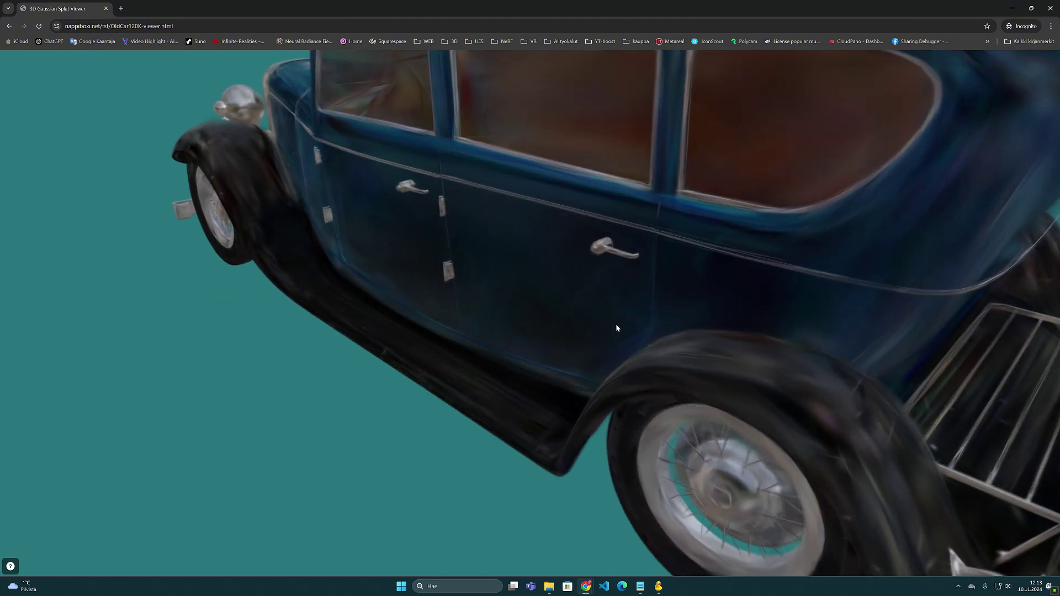
pyautogui.scroll(-8, 617, 328)
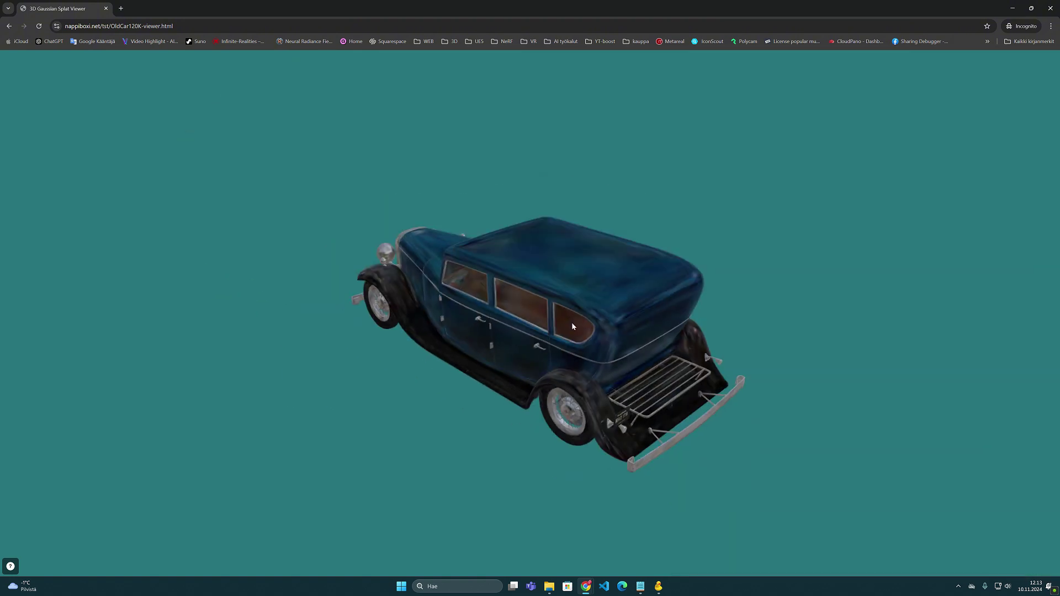
# Check the hosted viewer's control help, orbit to the car's front and move the camera backwards and sideways.
pyautogui.click(10, 569)
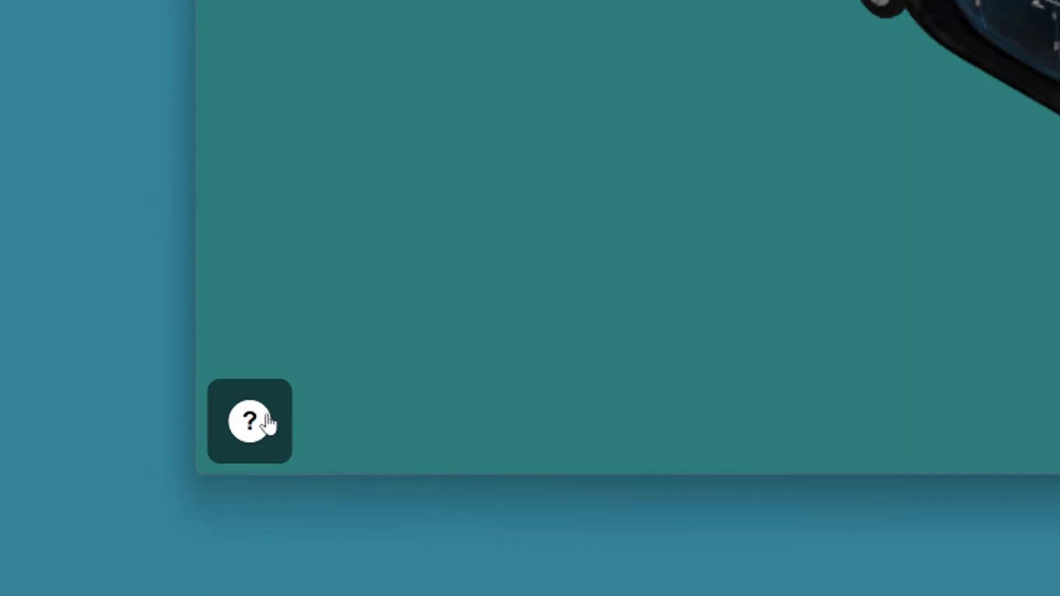
pyautogui.click(269, 424)
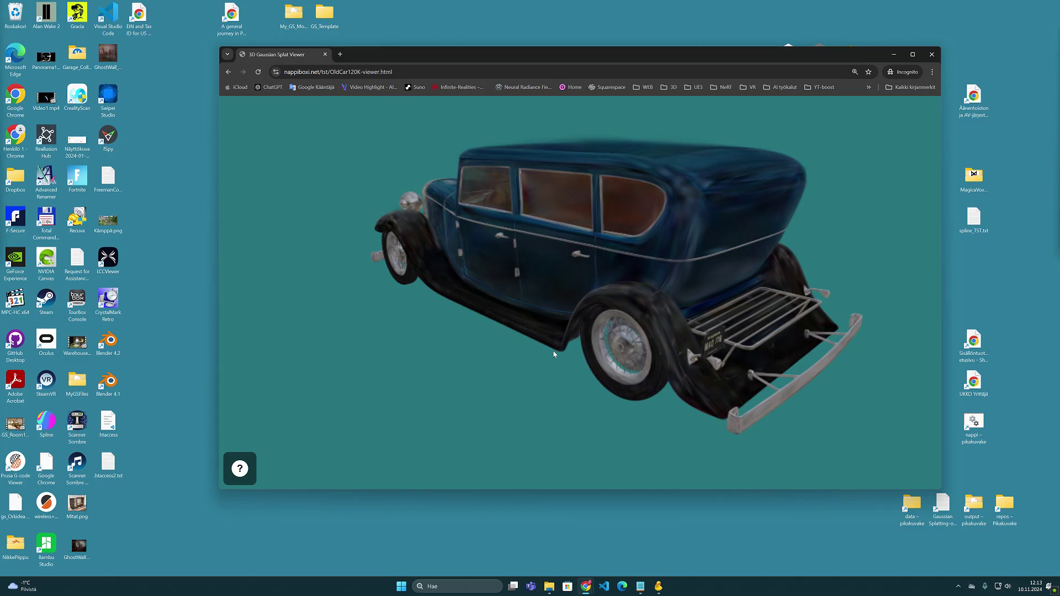
pyautogui.moveTo(553, 350); pyautogui.dragTo(544, 329, button='right')
pyautogui.moveTo(543, 329); pyautogui.dragTo(875, 344)
pyautogui.press('s')
pyautogui.press('d')
pyautogui.press('a')
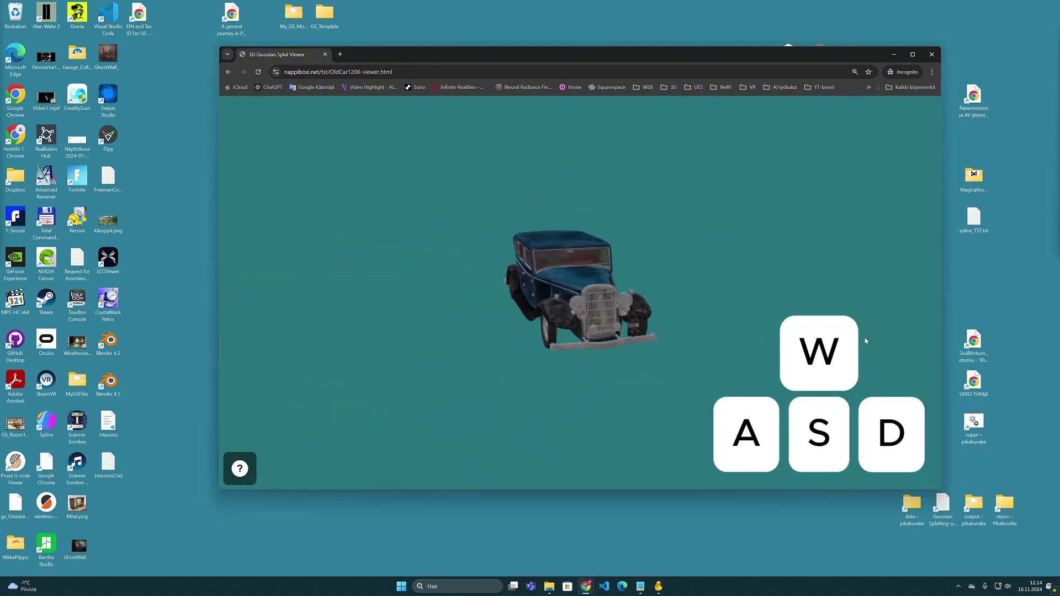
# Fly the camera forwards, backwards and sideways around the car's front, and approach its side closely.
pyautogui.press('w')
pyautogui.press('s')
pyautogui.press('s')
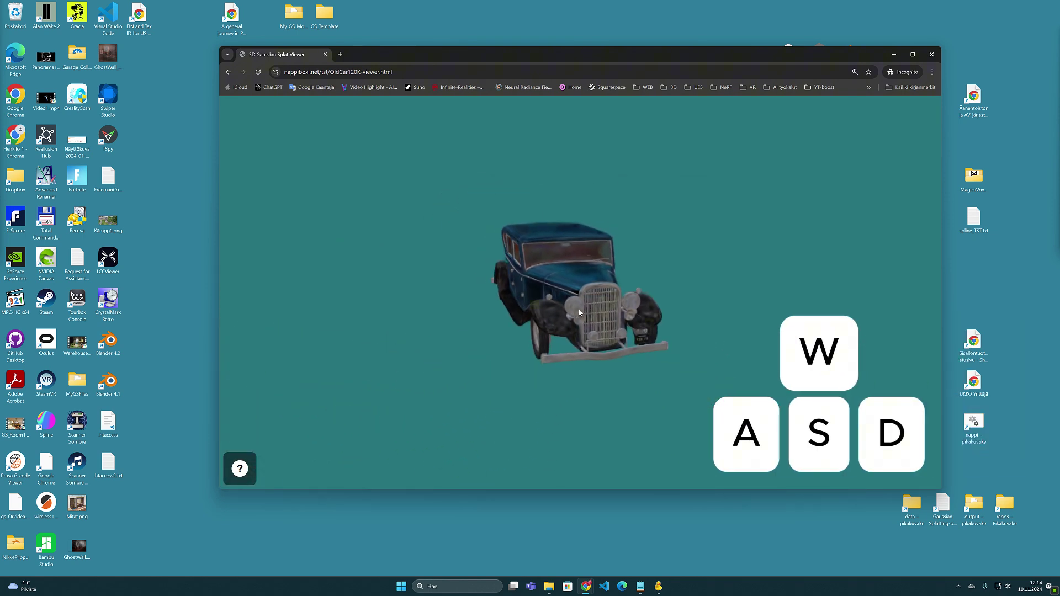
pyautogui.press('d')
pyautogui.press('a')
pyautogui.press('w')
pyautogui.press('s')
pyautogui.moveTo(605, 320); pyautogui.dragTo(721, 304)
pyautogui.press('a')
pyautogui.press('w')
pyautogui.moveTo(650, 332); pyautogui.dragTo(541, 168)
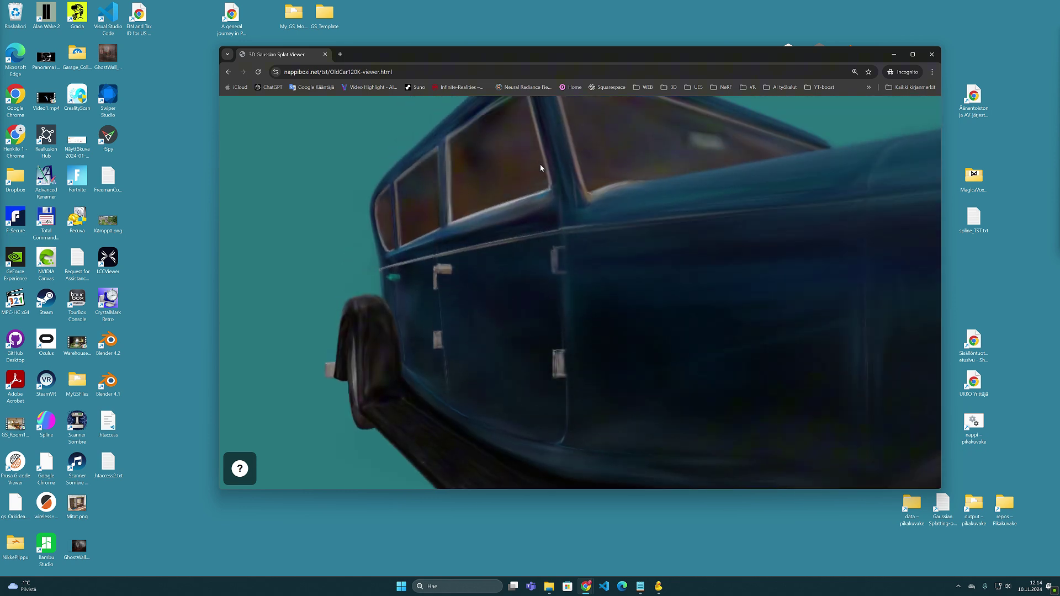
# Raise and lower the camera beside the car, and back away to view its roof and windscreen.
pyautogui.press('q')
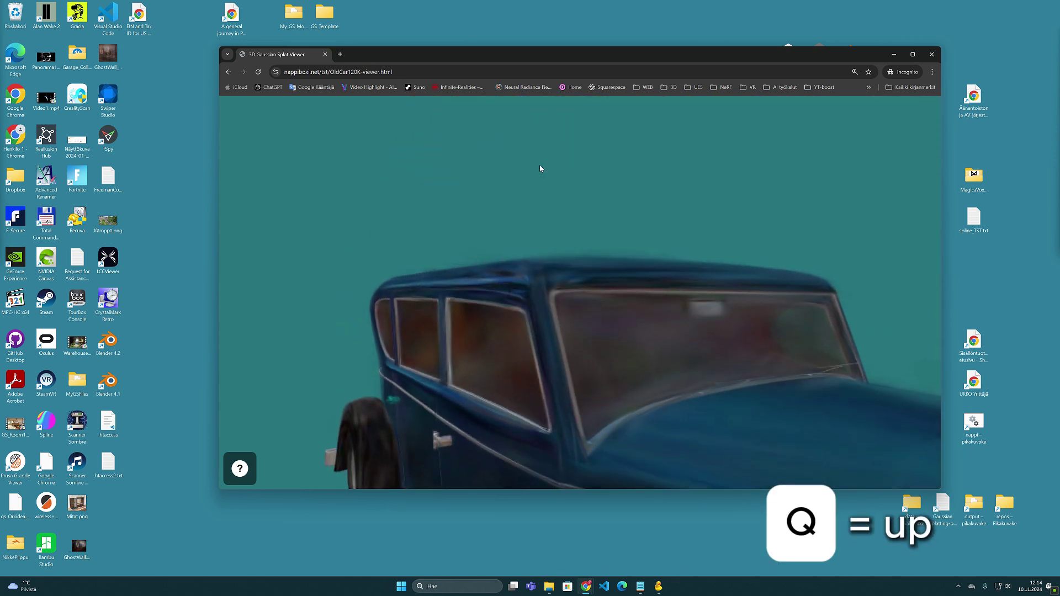
pyautogui.press('q')
pyautogui.press('e')
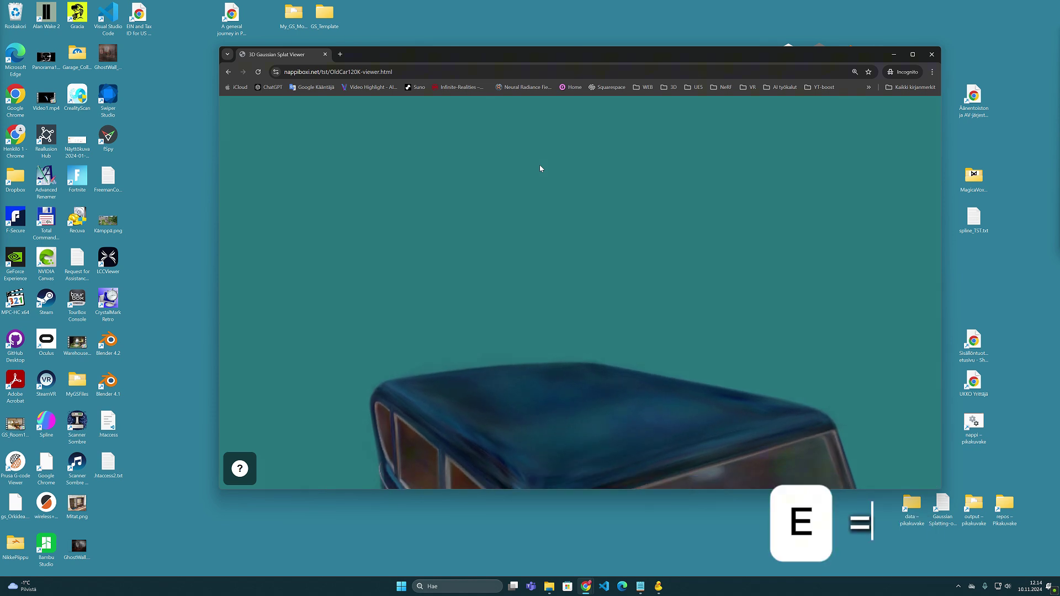
pyautogui.press('e')
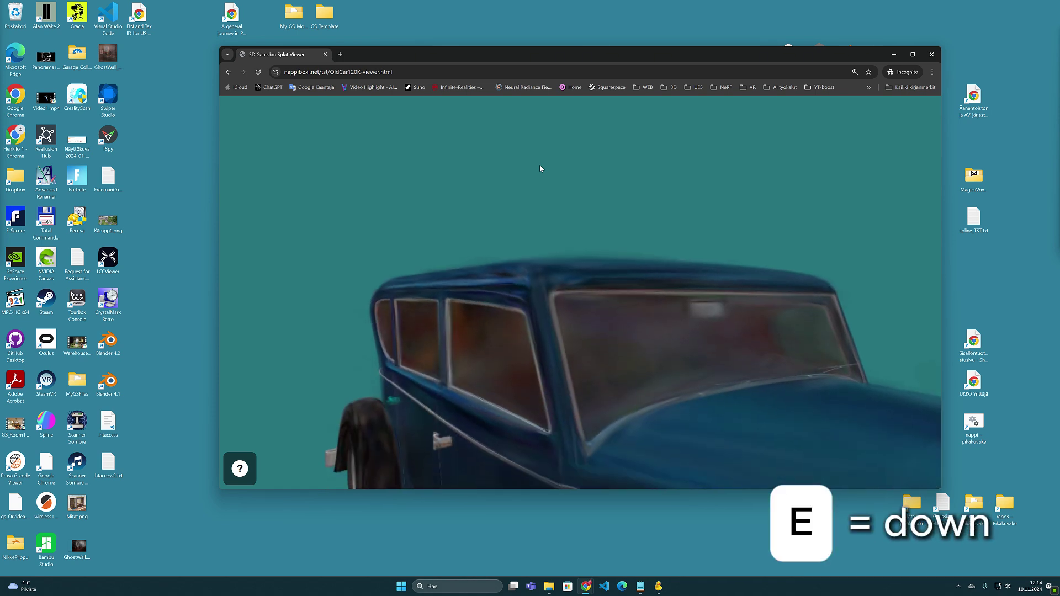
pyautogui.press('s')
pyautogui.press('q')
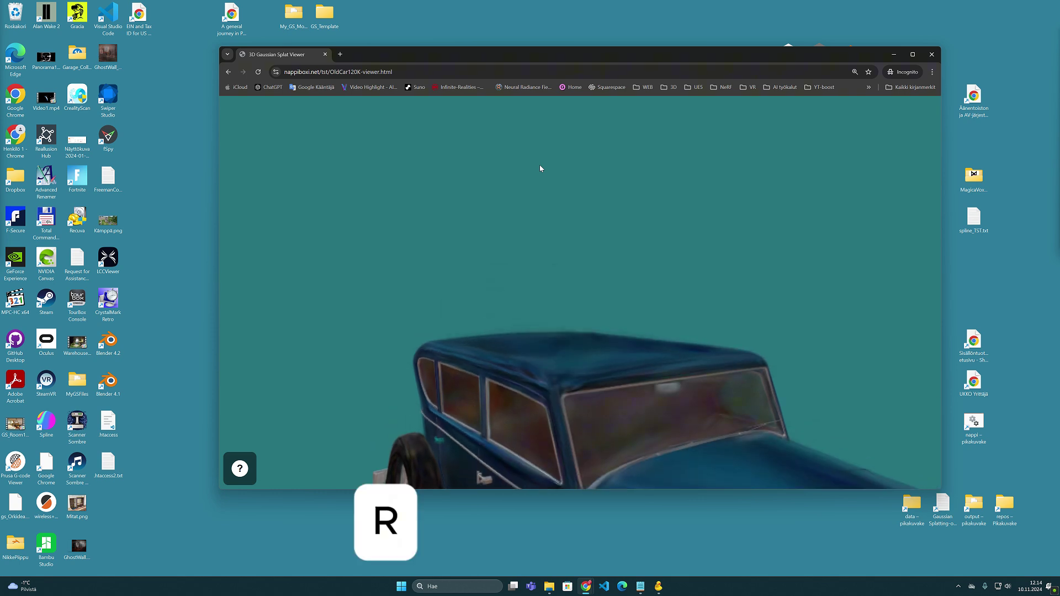
# Refocus the camera on the car and view its side doors and rear wheel up close.
pyautogui.press('f')
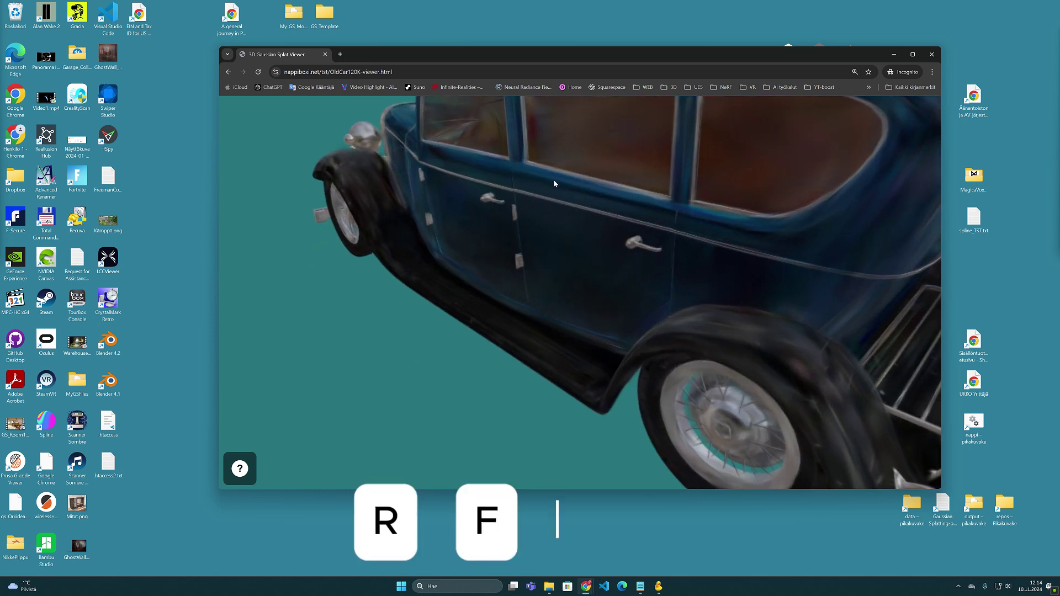
pyautogui.scroll(1, 553, 206)
pyautogui.moveTo(553, 206); pyautogui.dragTo(537, 214)
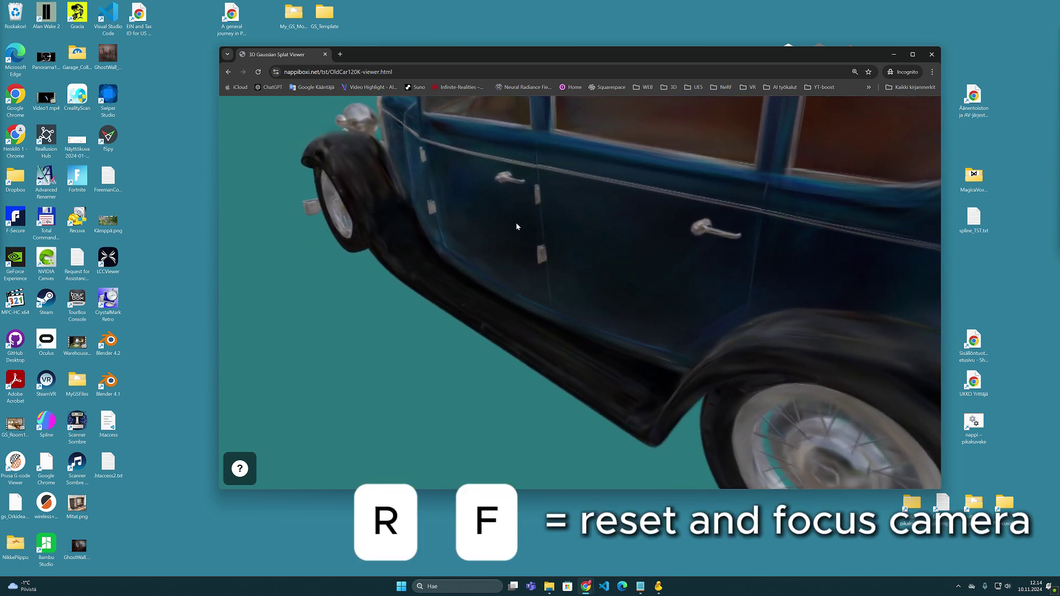
pyautogui.scroll(1, 517, 226)
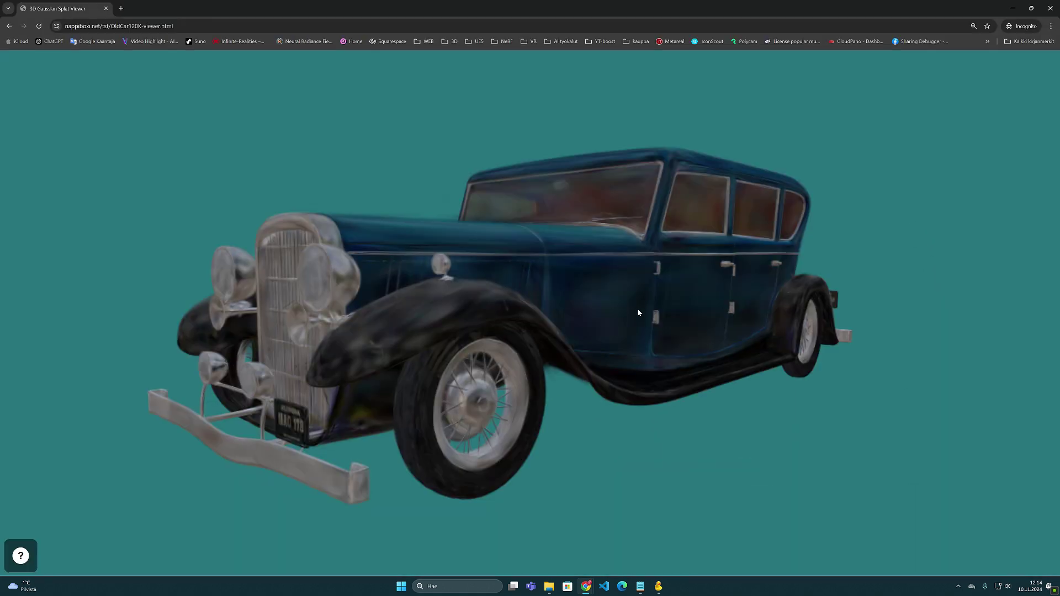
# Examine the car's front at different distances, and raise and lower the camera to view the bonnet and roof.
pyautogui.scroll(-4, 637, 309)
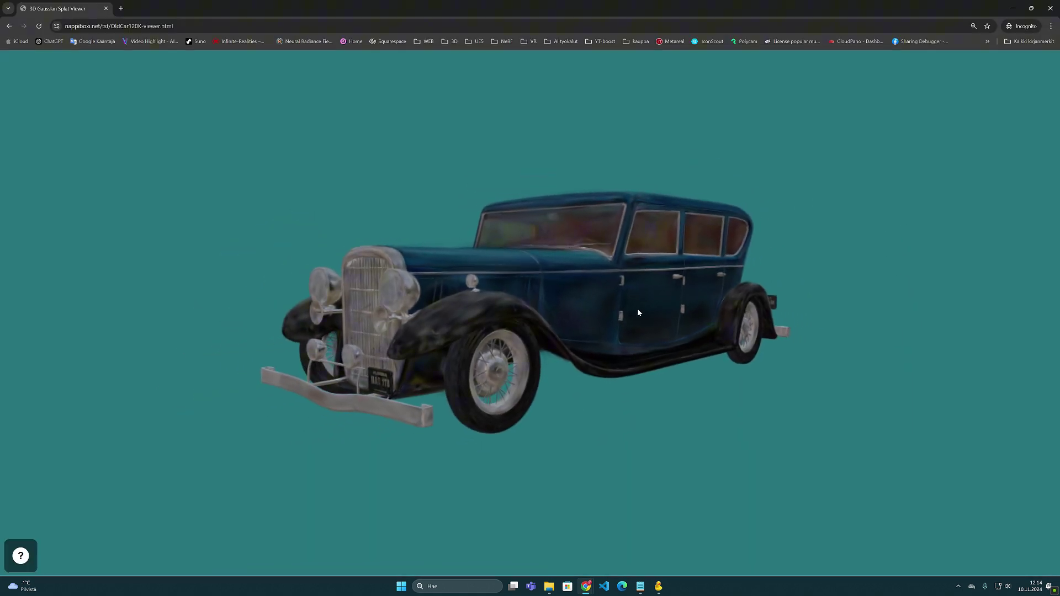
pyautogui.scroll(1, 637, 308)
pyautogui.scroll(5, 638, 312)
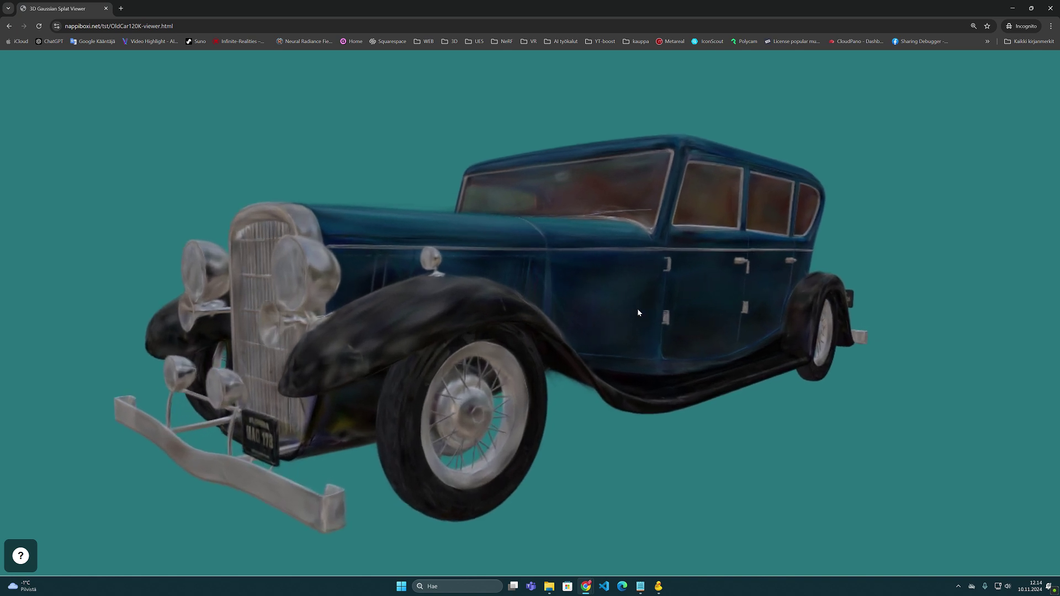
pyautogui.press('q')
pyautogui.press('e')
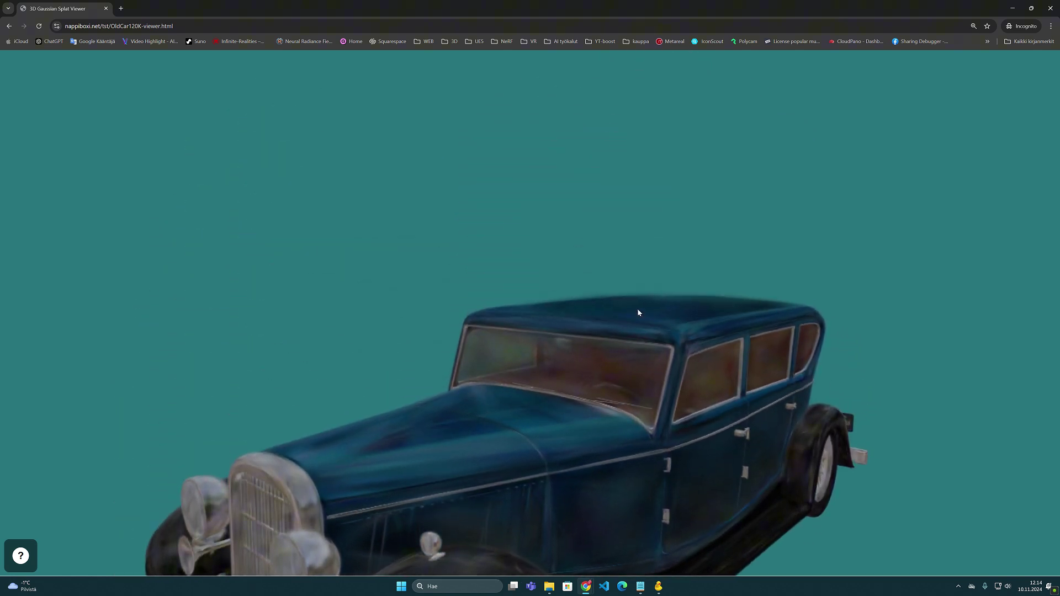
pyautogui.press('q')
pyautogui.scroll(-4, 638, 313)
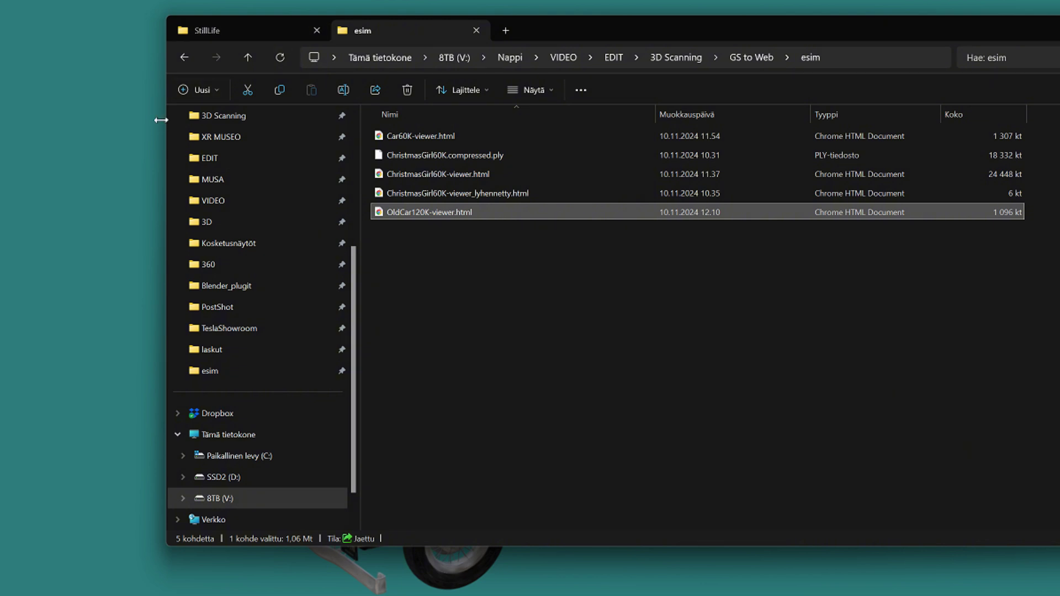
# Check the file size of OldCar120K-viewer.html in the esim folder.
pyautogui.moveTo(161, 120); pyautogui.dragTo(2, 122)
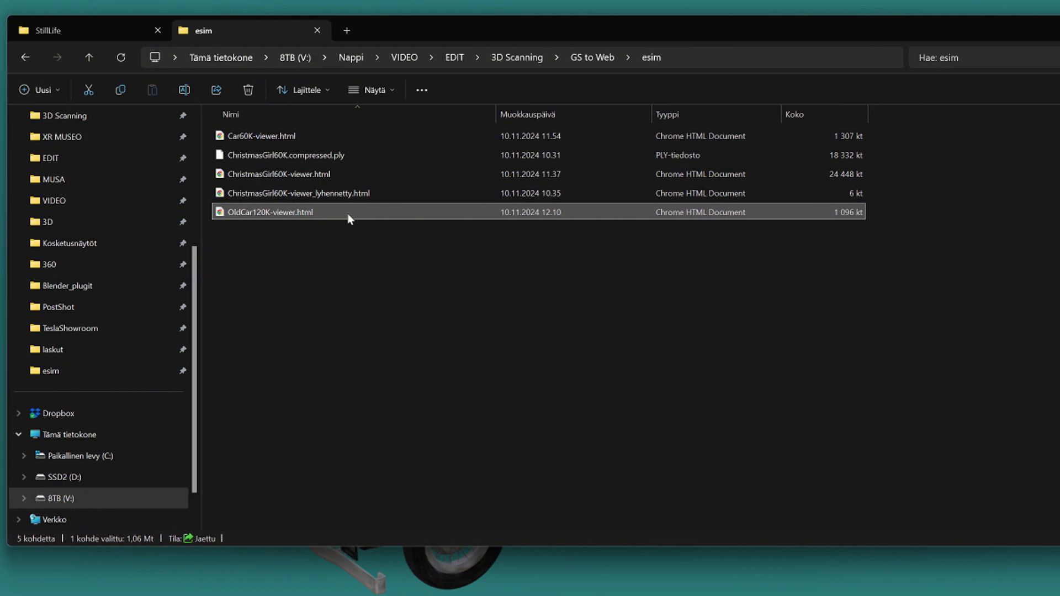
pyautogui.click(261, 219)
pyautogui.click(627, 283)
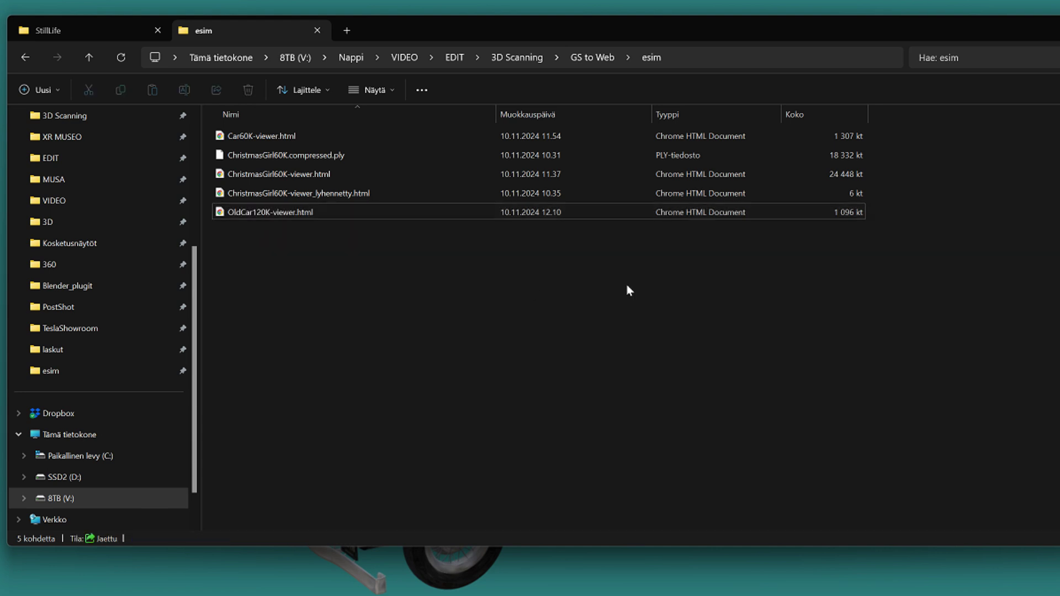
pyautogui.click(832, 214)
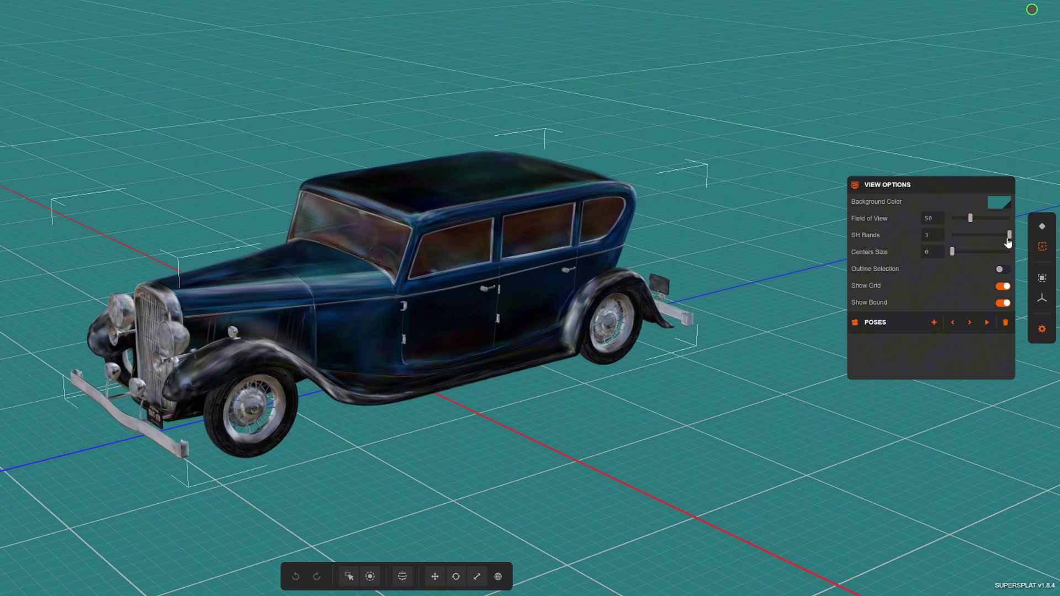
# Adjust the SH Bands of the car in SuperSplat and inspect its shading from another angle.
pyautogui.moveTo(1009, 237)
pyautogui.mouseDown()
pyautogui.moveTo(909, 240)
pyautogui.moveTo(1029, 244)
pyautogui.moveTo(888, 239)
pyautogui.moveTo(1045, 245)
pyautogui.mouseUp()
pyautogui.moveTo(453, 338); pyautogui.dragTo(502, 347)
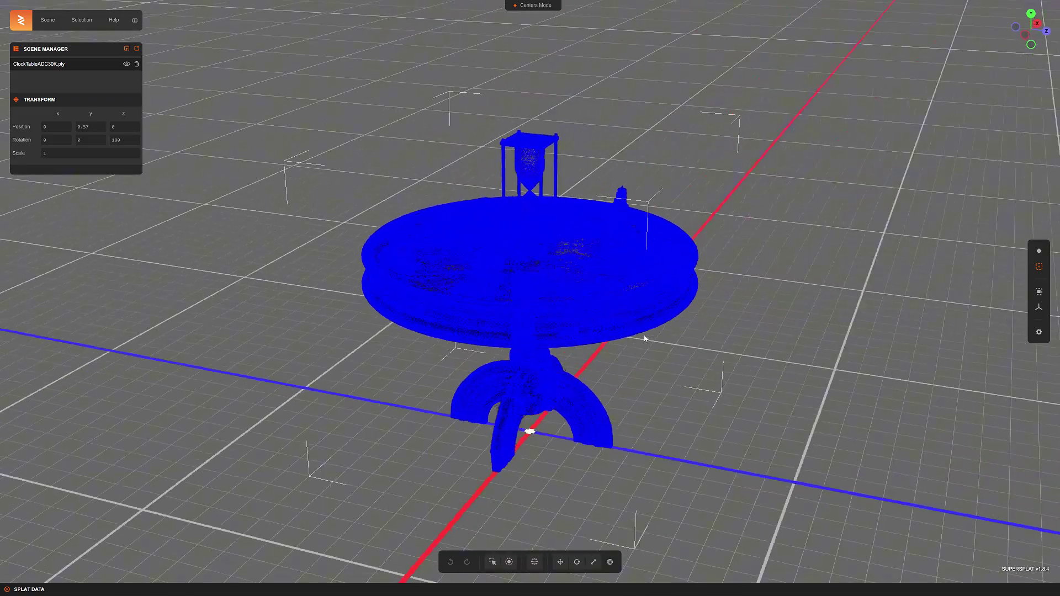
# Hide the blue splat centers overlay on ClockTableADC30K.ply and view the table from another angle.
pyautogui.click(1040, 253)
pyautogui.click(1040, 253)
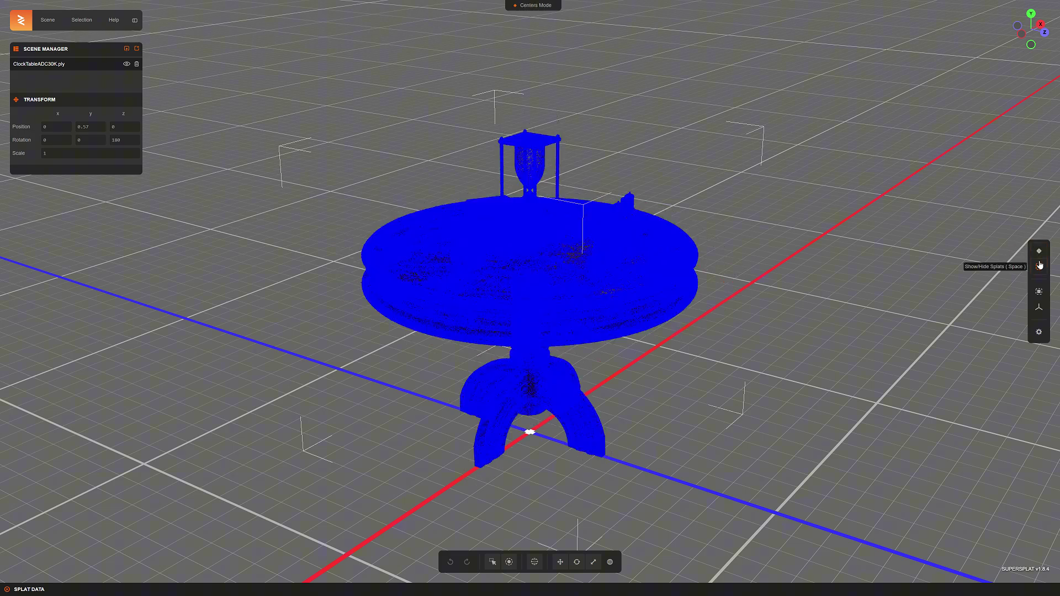
pyautogui.click(1040, 266)
pyautogui.moveTo(451, 364); pyautogui.dragTo(658, 350)
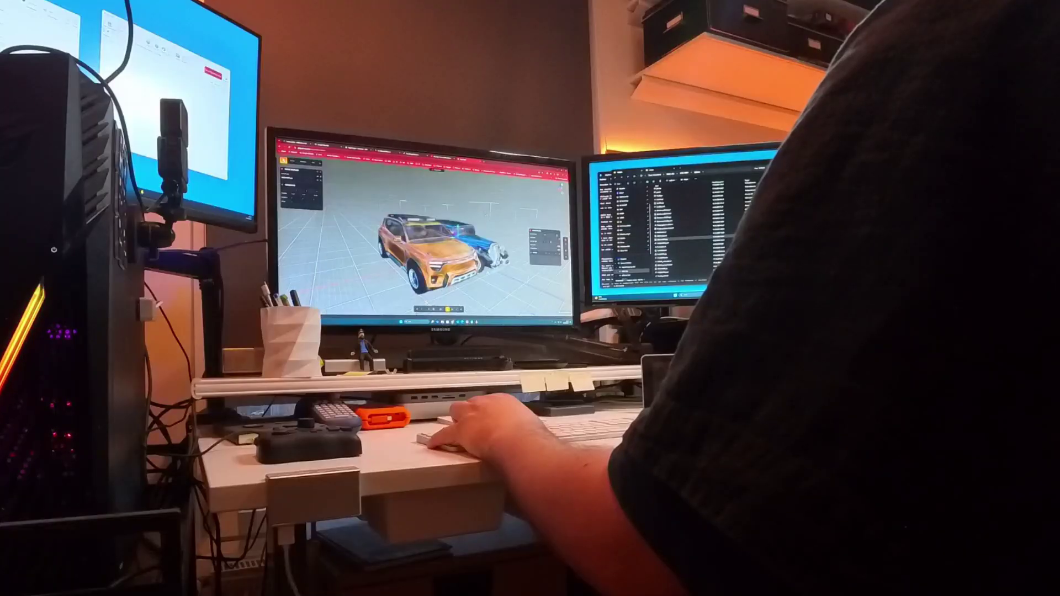
pyautogui.moveTo(454, 234); pyautogui.dragTo(471, 230)
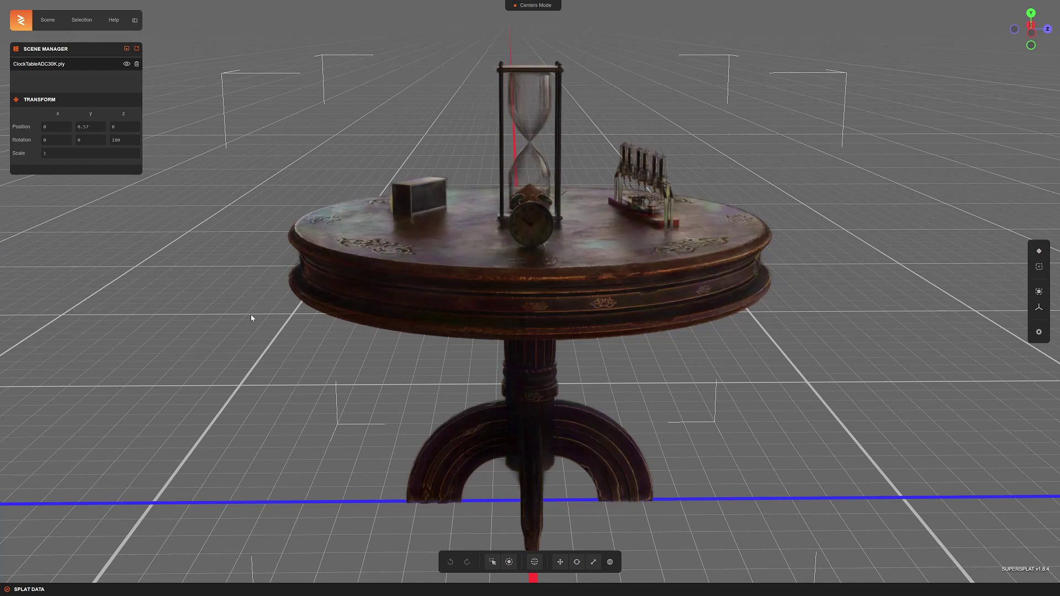
pyautogui.moveTo(252, 315); pyautogui.dragTo(432, 320)
pyautogui.scroll(-3, 436, 322)
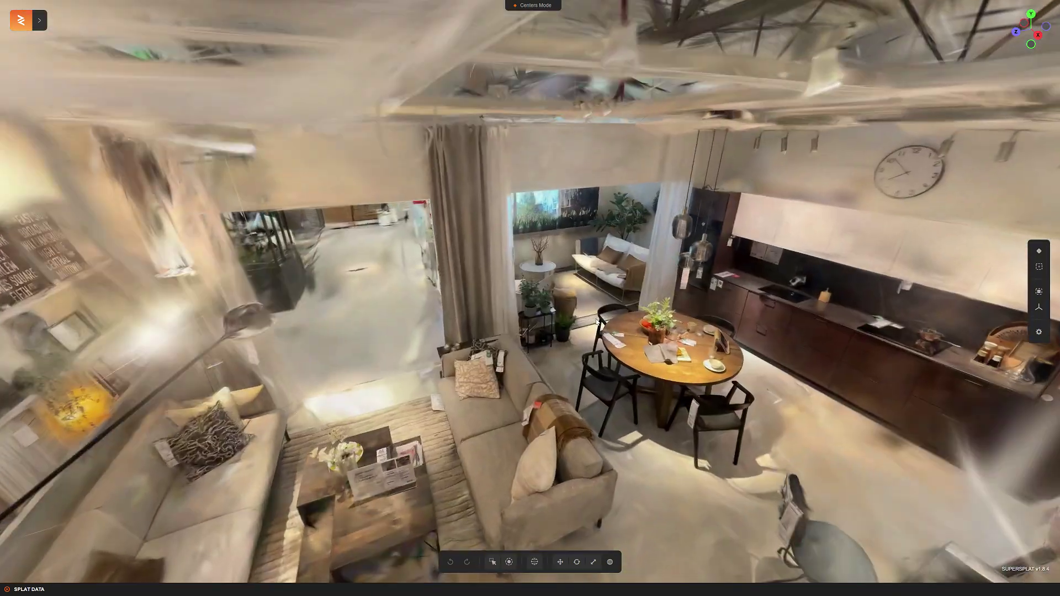
# Open the view options for the IkeaRoom1_edited.ply scene and move the camera through the room.
pyautogui.moveTo(596, 322); pyautogui.dragTo(541, 121, button='right')
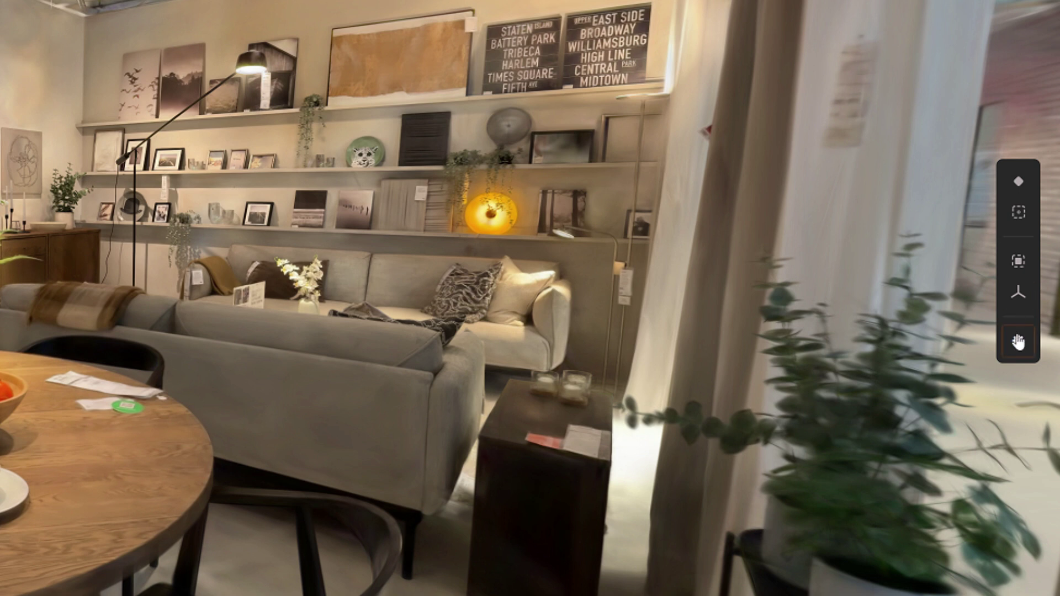
pyautogui.click(1018, 342)
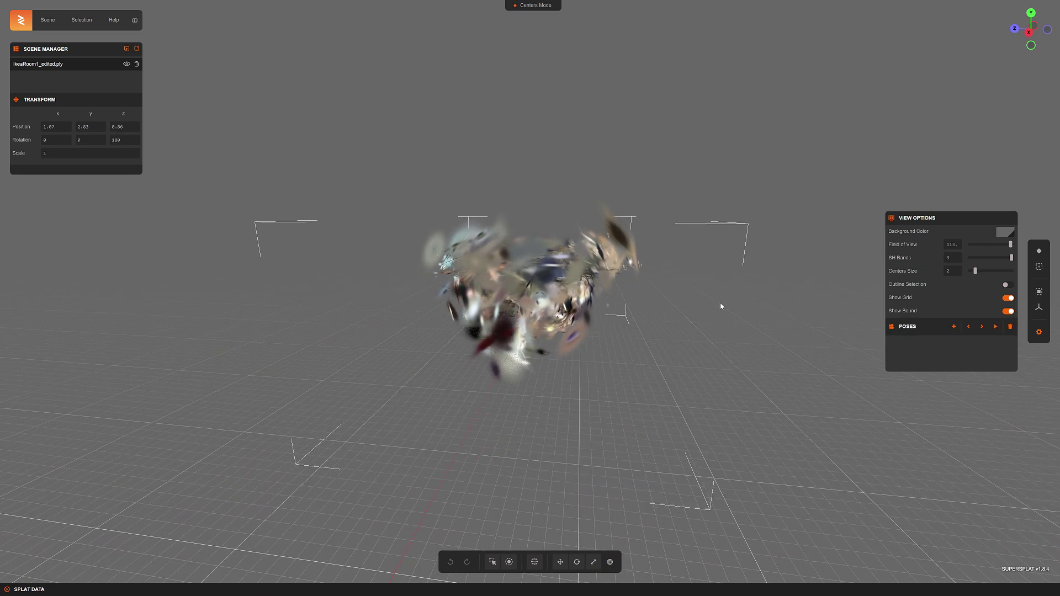
pyautogui.moveTo(720, 303); pyautogui.dragTo(621, 307)
pyautogui.scroll(3, 620, 307)
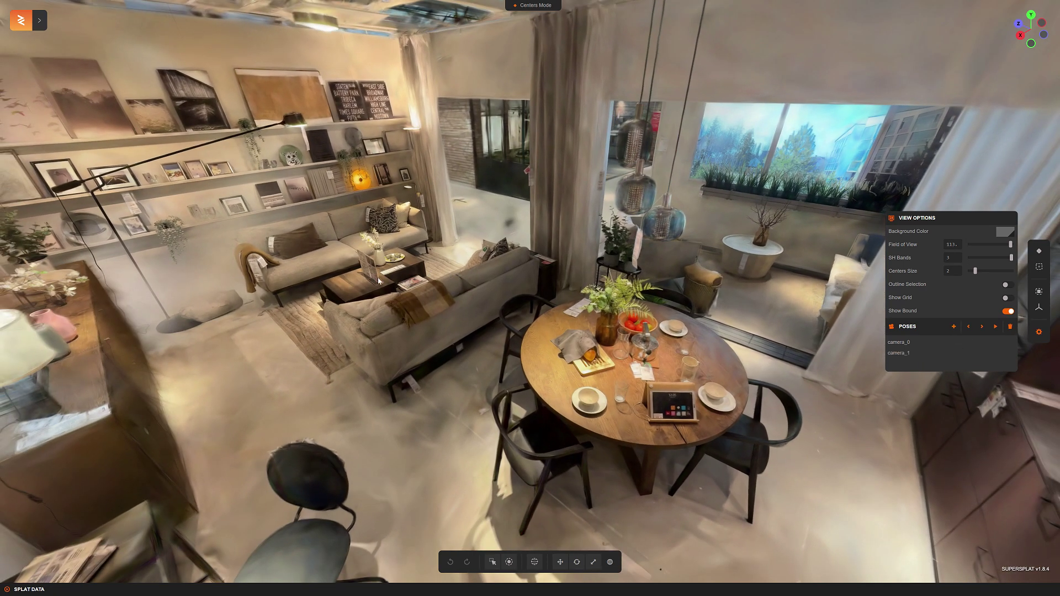
pyautogui.moveTo(373, 277); pyautogui.dragTo(516, 232)
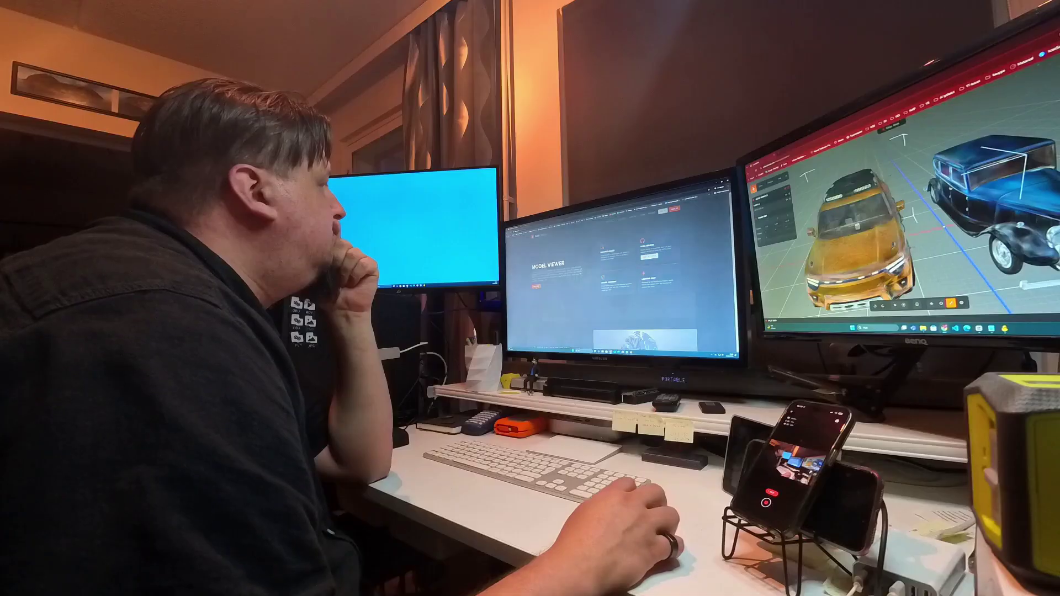
pyautogui.click(537, 287)
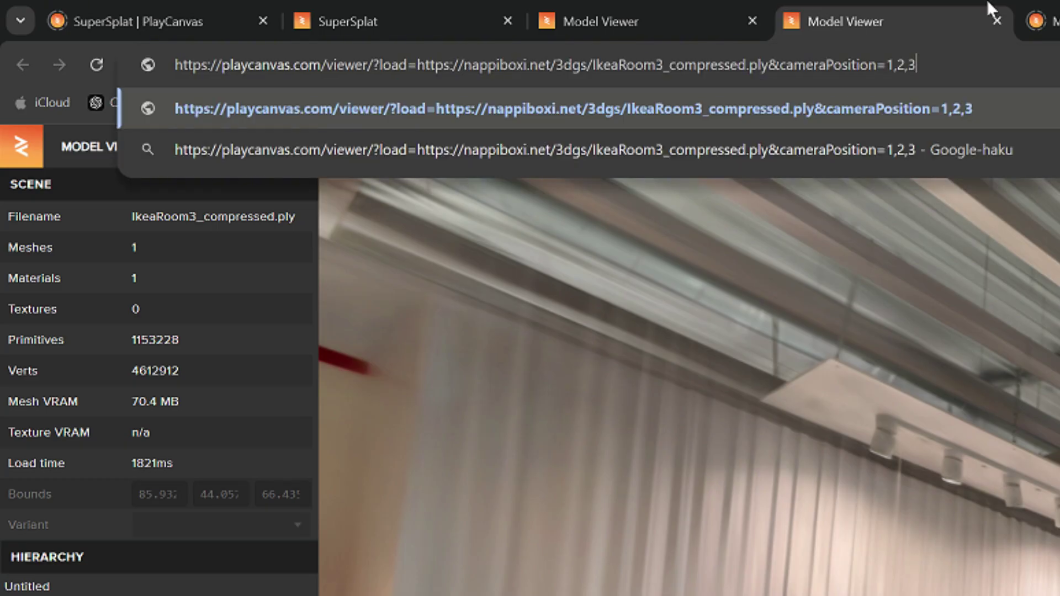
pyautogui.press('Return')
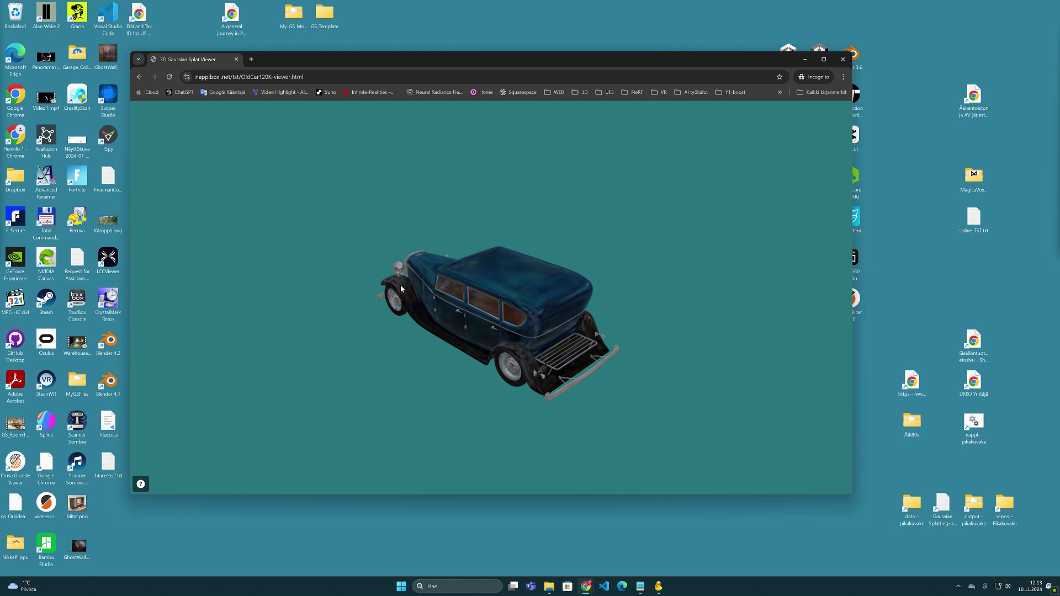
# Return to the hosted OldCar120K page and orbit the car to show its front and side.
pyautogui.moveTo(403, 289); pyautogui.dragTo(808, 222)
pyautogui.moveTo(551, 239); pyautogui.dragTo(469, 243)
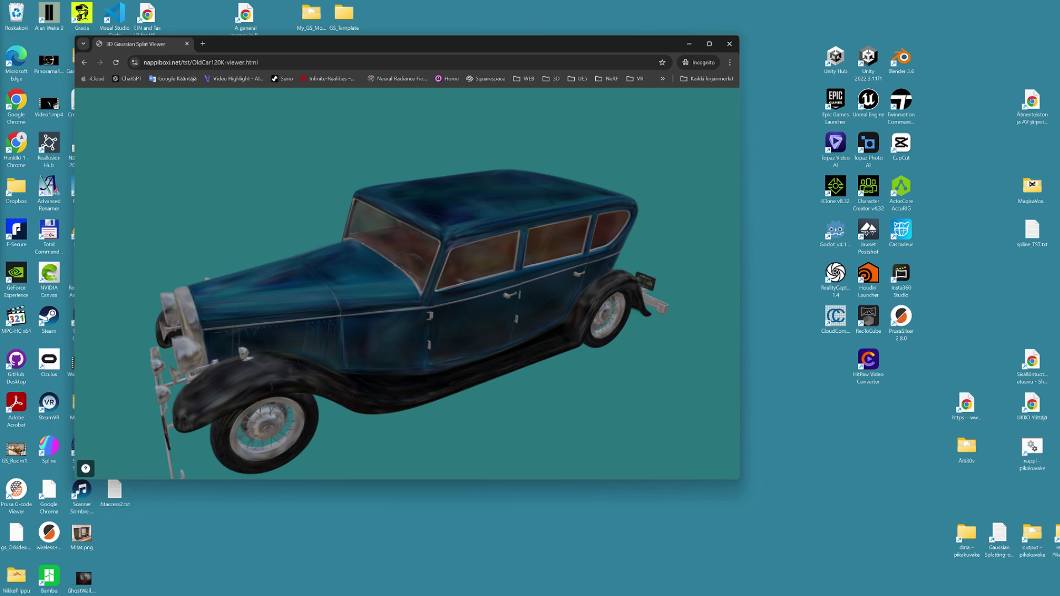
# Bring up OldCar120K-viewer.html in VS Code and examine the multiCamera.focus call with Vec3(2, 1, 2) in frameScene.
pyautogui.moveTo(1059, 83); pyautogui.dragTo(774, 65)
pyautogui.click(693, 192)
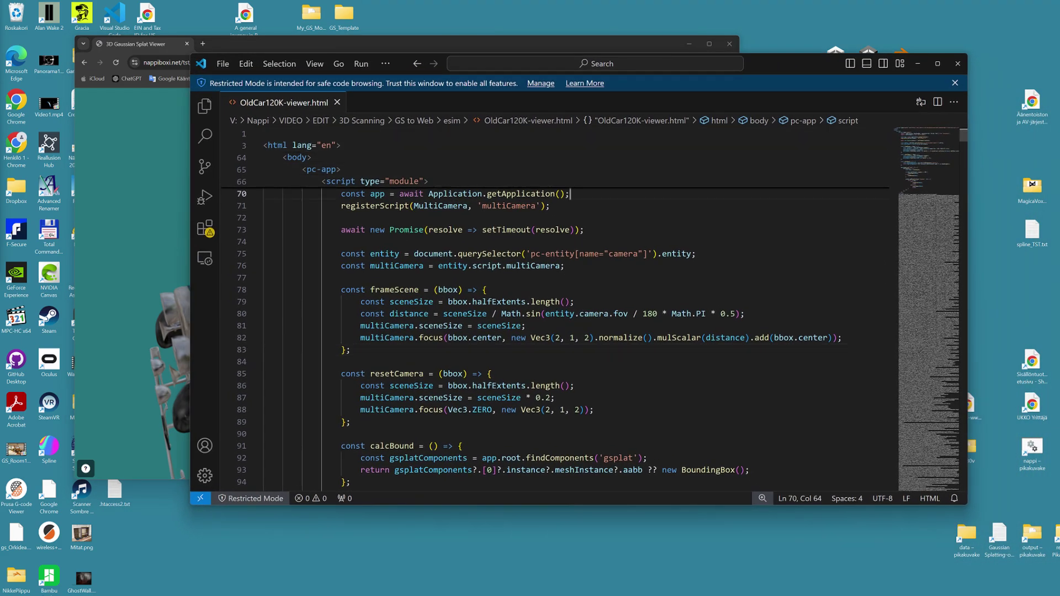
pyautogui.scroll(-1, 552, 331)
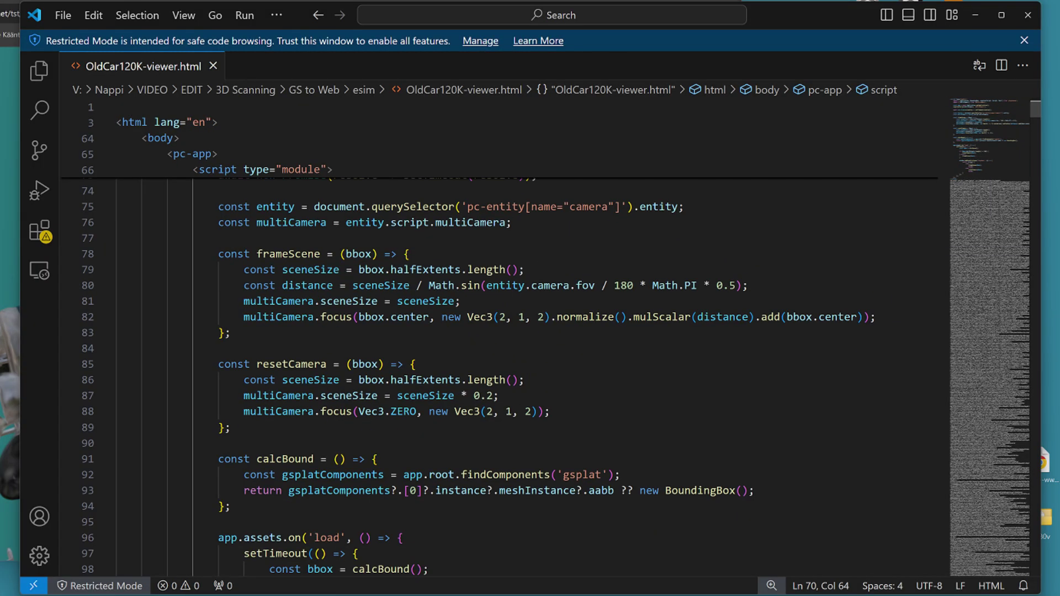
pyautogui.moveTo(218, 254); pyautogui.dragTo(518, 317)
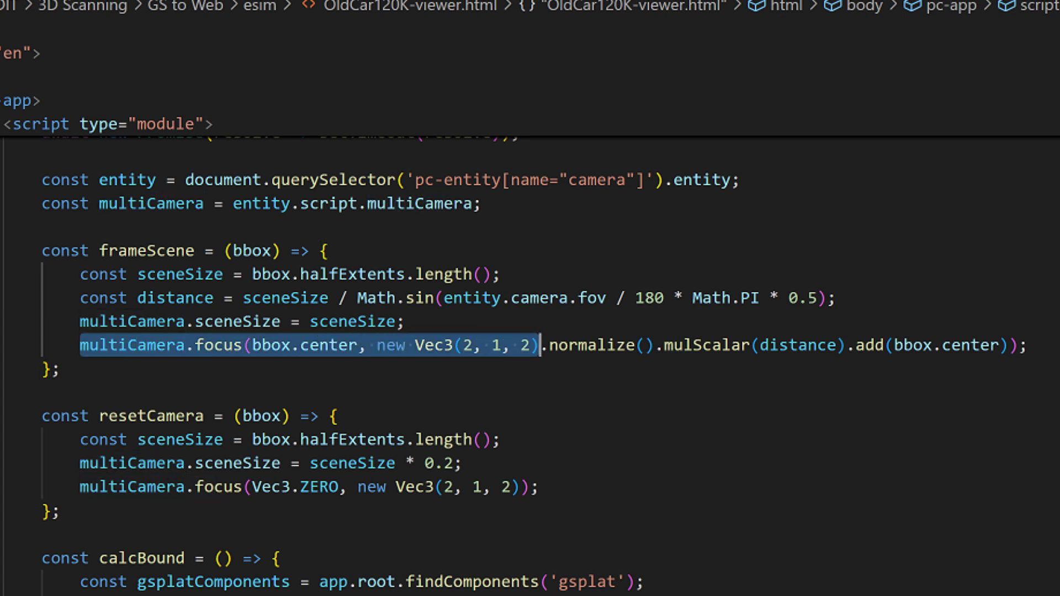
pyautogui.click(645, 345)
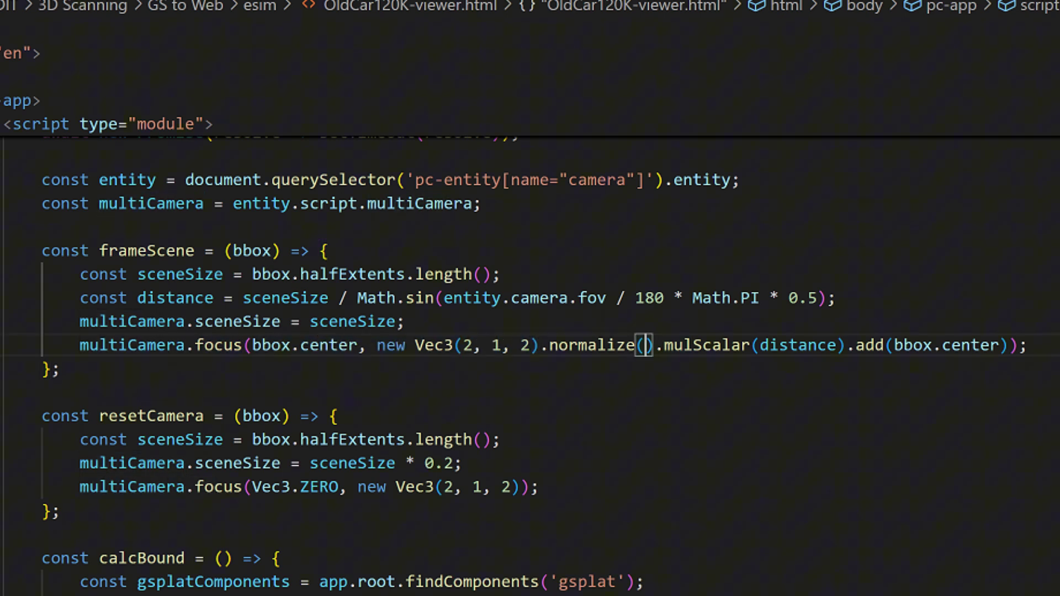
# Mark the Vec3 camera position in the multiCamera.focus call of the frameScene function.
pyautogui.moveTo(415, 346); pyautogui.dragTo(493, 345)
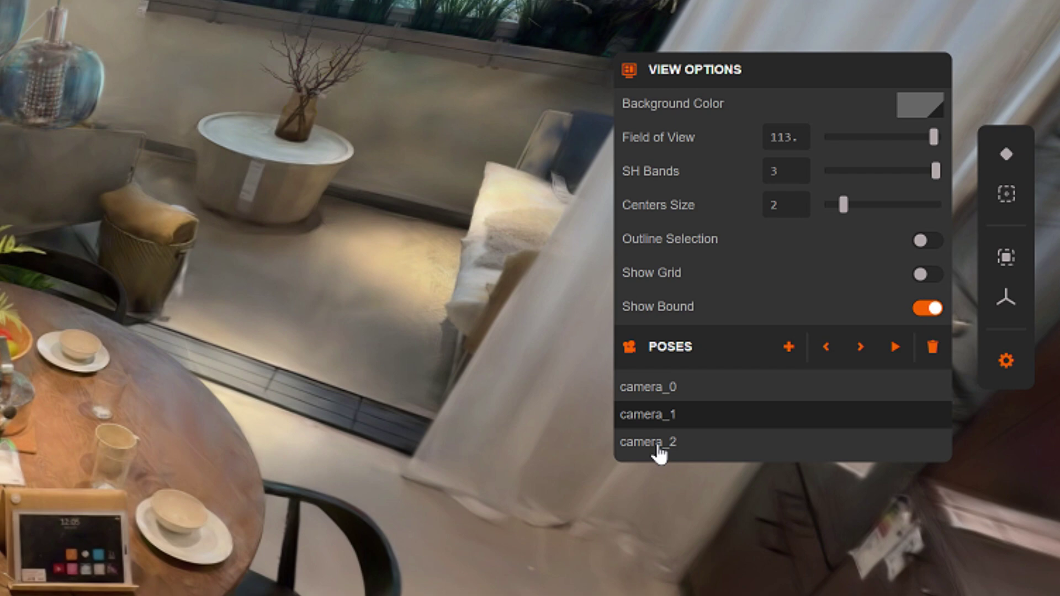
# Return to the room scene in SuperSplat and view it from the saved poses camera_2, camera_0 and camera_1.
pyautogui.click(654, 444)
pyautogui.click(657, 394)
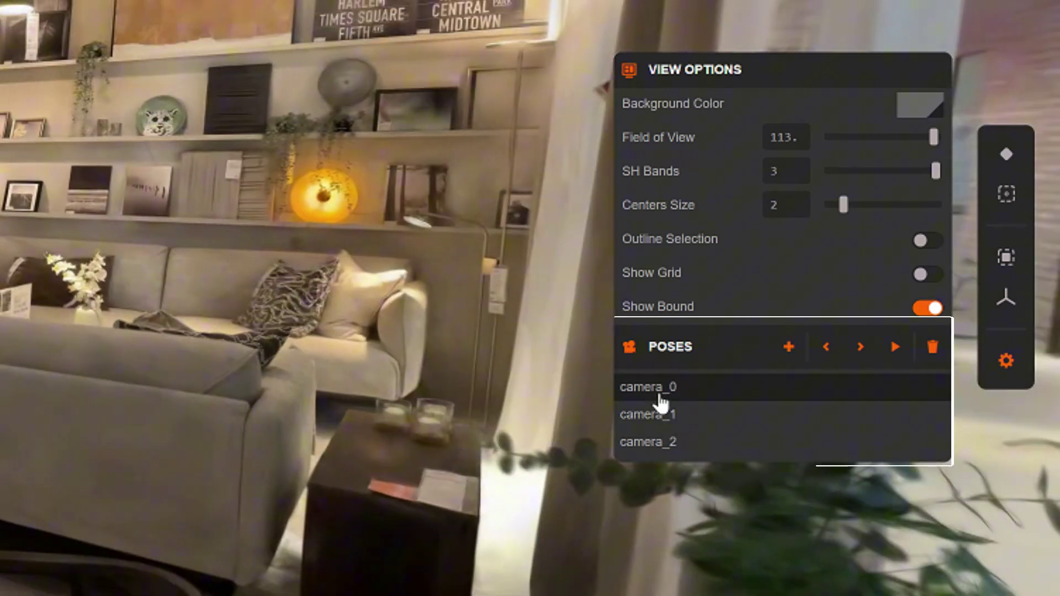
pyautogui.click(670, 446)
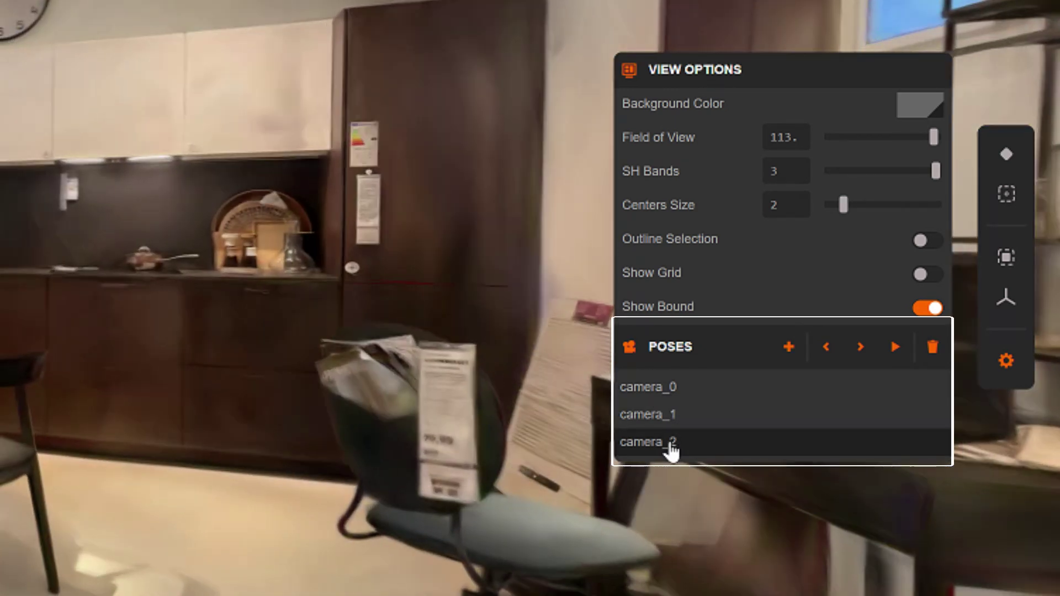
pyautogui.click(671, 423)
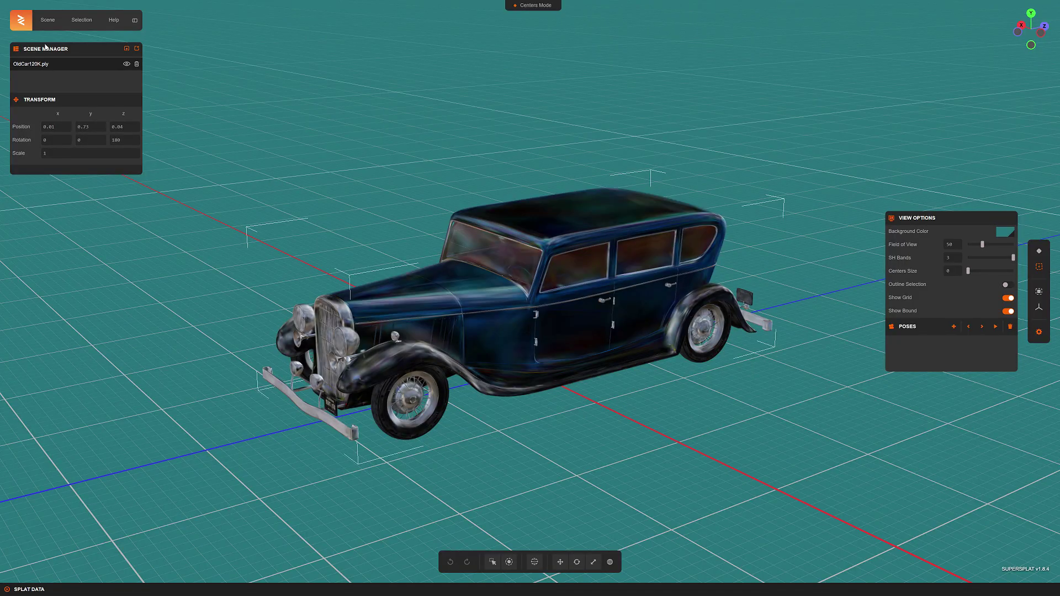
# Bring up the available export formats for the OldCar120K.ply scene.
pyautogui.click(48, 20)
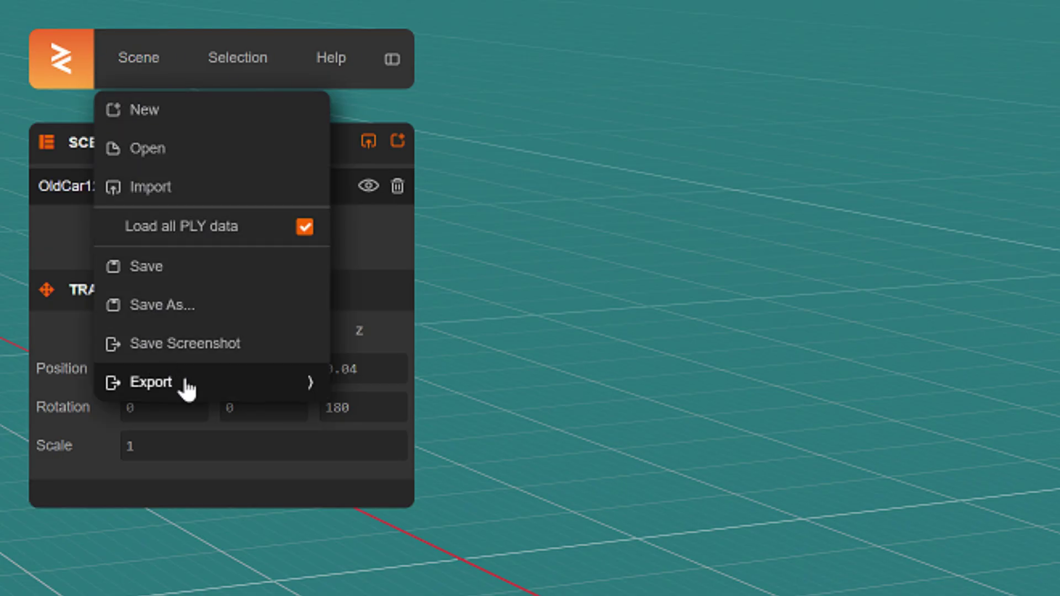
pyautogui.moveTo(186, 387)
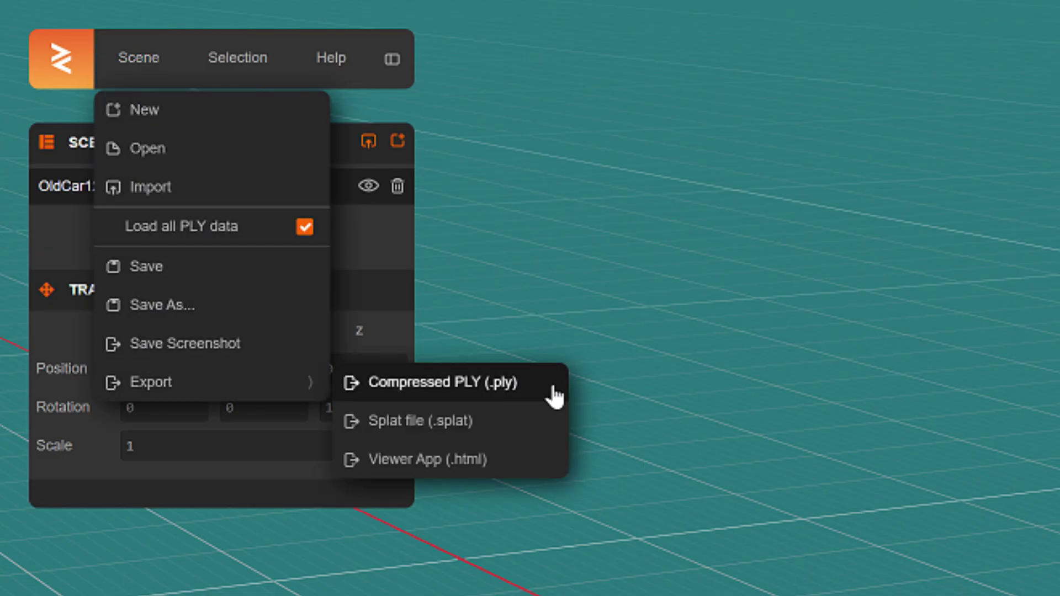